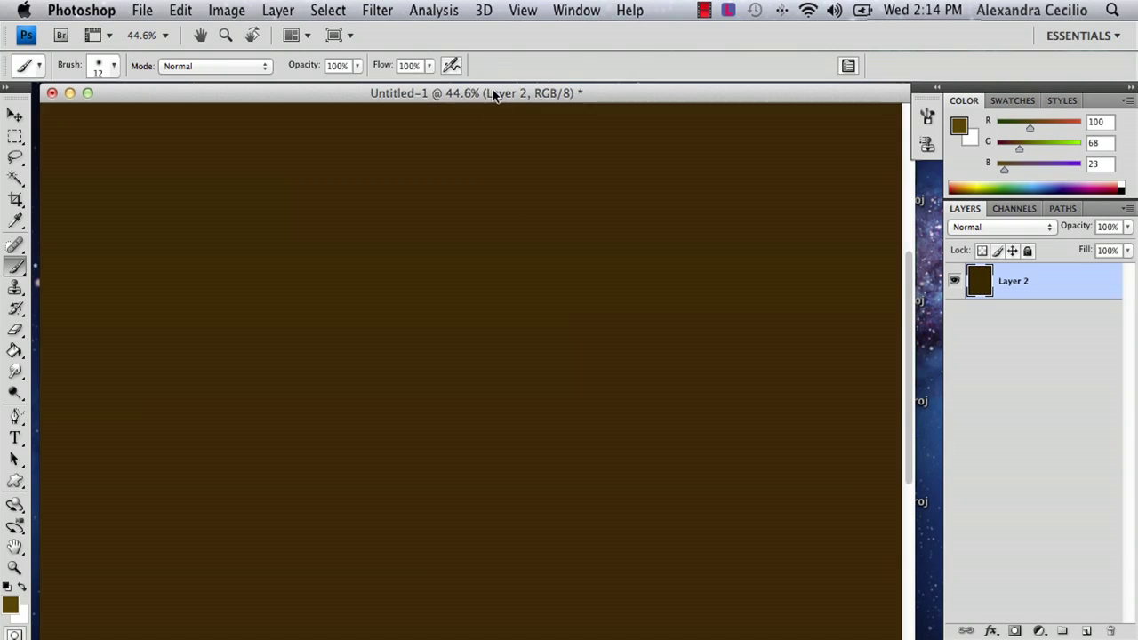
Fill Layer 2 with white using the Paint Bucket.
{"action": "left_click_drag", "start_coordinate": [494, 96], "coordinate": [502, 99]}
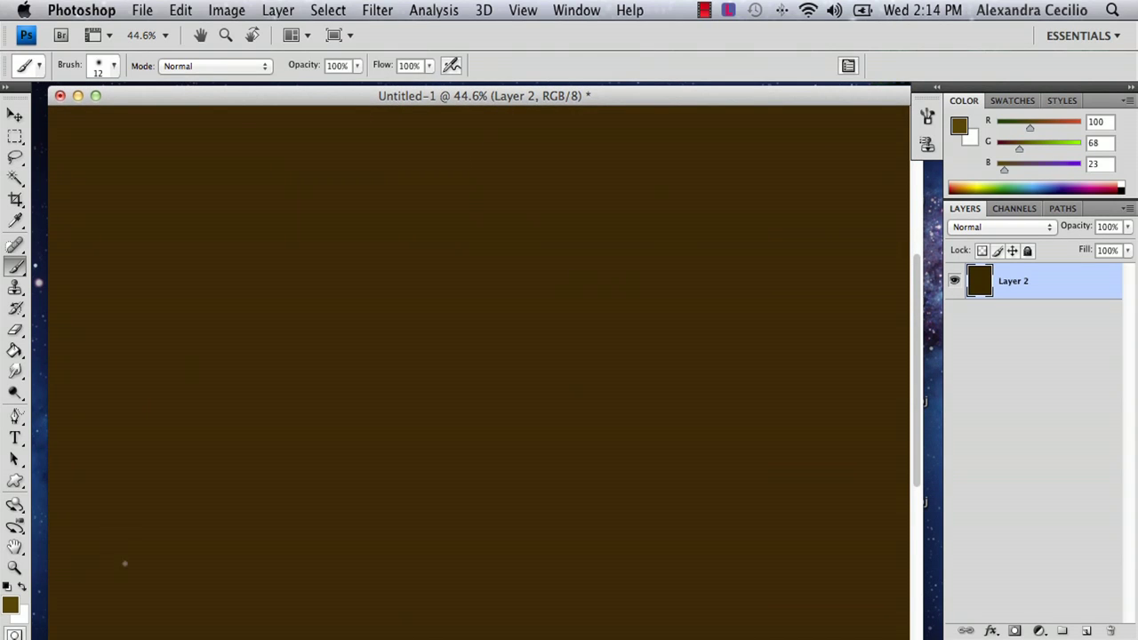
{"action": "left_click", "coordinate": [22, 587]}
{"action": "left_click", "coordinate": [15, 351]}
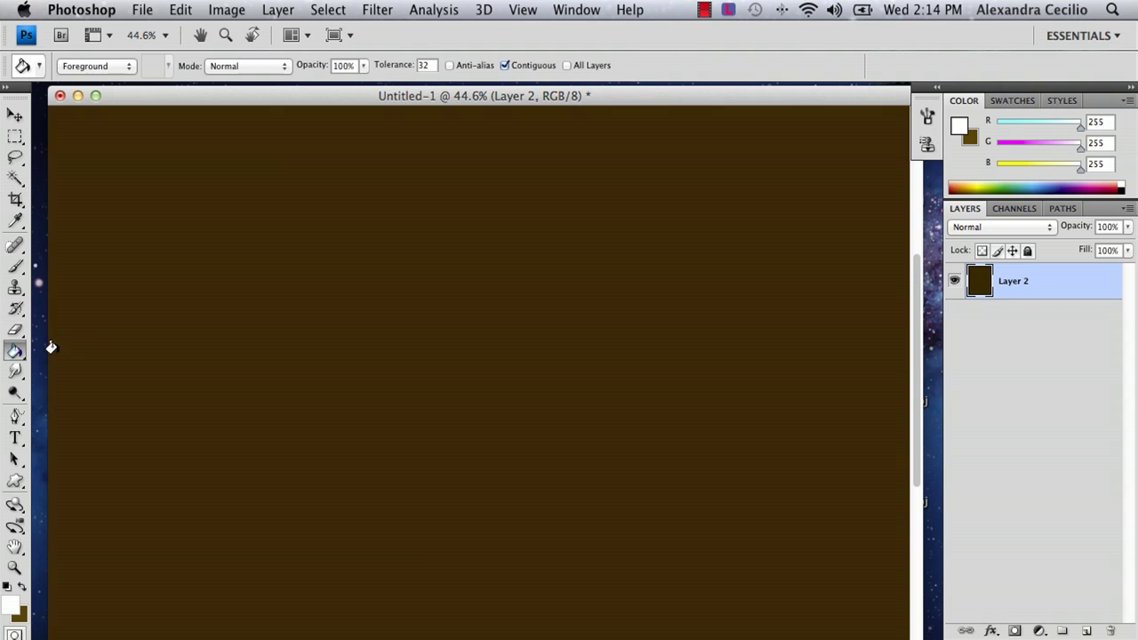
{"action": "left_click", "coordinate": [124, 557]}
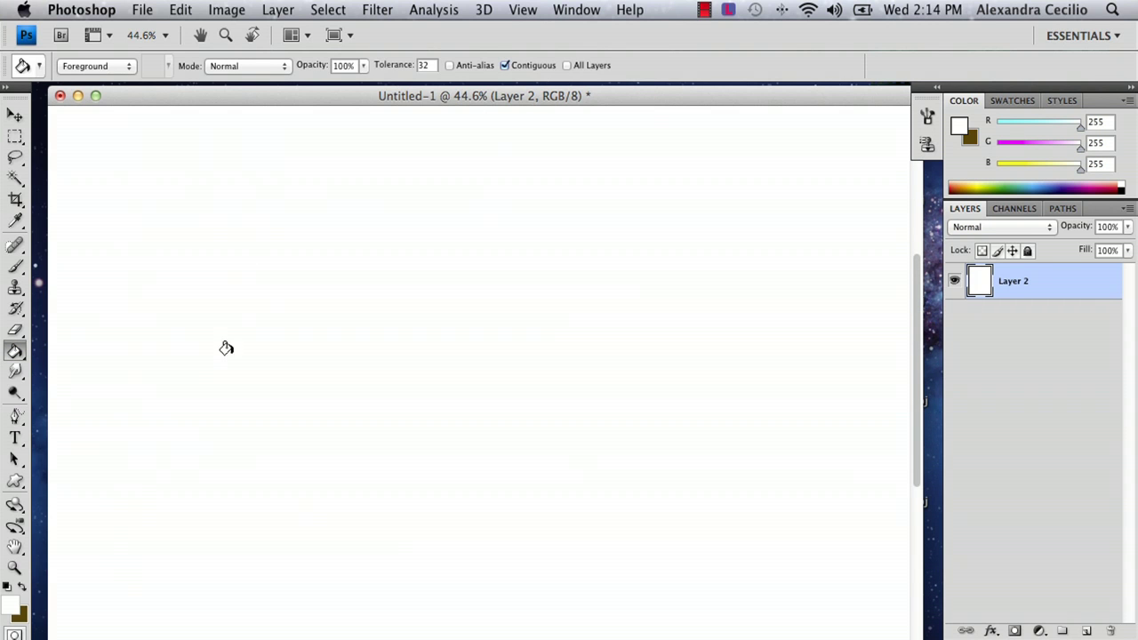
Set the foreground to dark brown #3c280b (R60 G40 B11) and fill the canvas with it.
{"action": "left_click", "coordinate": [23, 587]}
{"action": "left_click", "coordinate": [11, 605]}
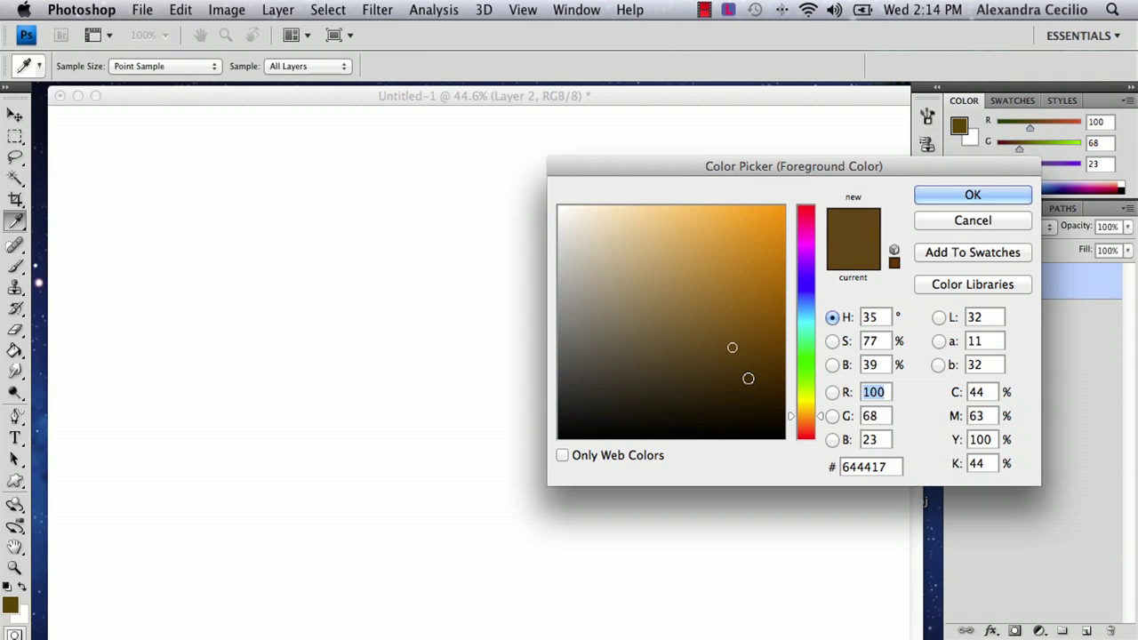
{"action": "left_click", "coordinate": [745, 384]}
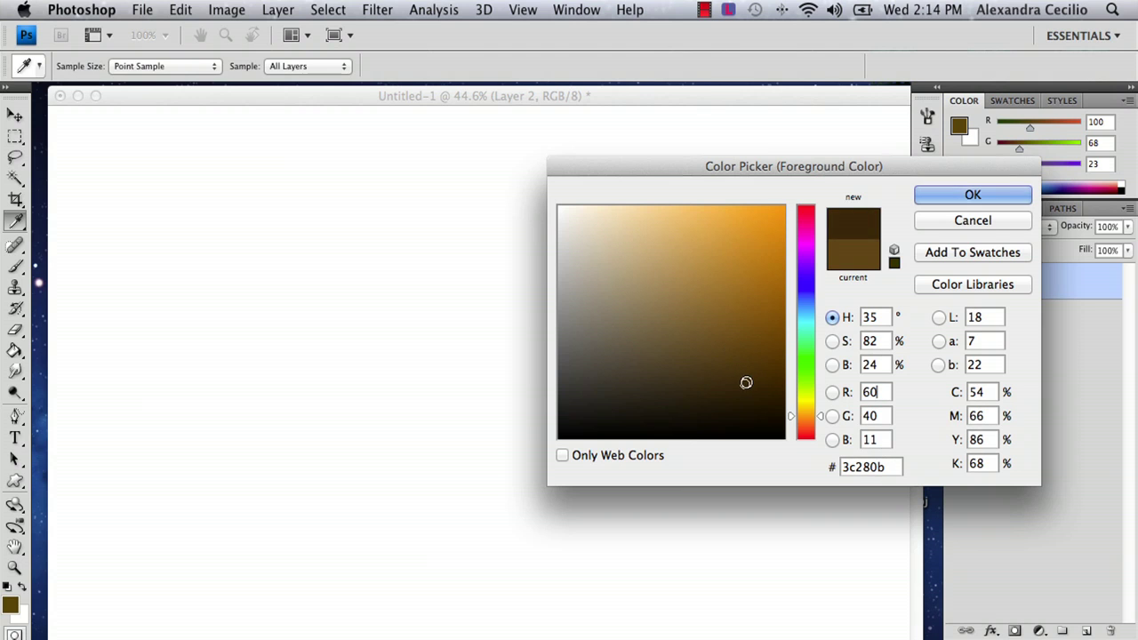
{"action": "left_click", "coordinate": [974, 197]}
{"action": "left_click", "coordinate": [637, 340]}
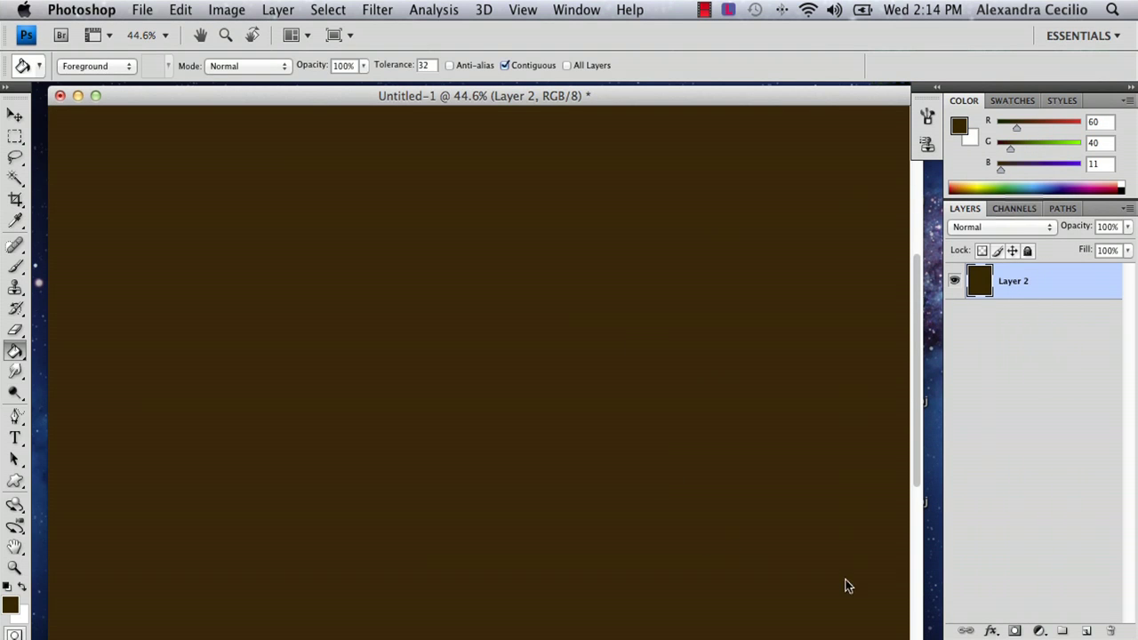
Open the View menu and close it again without changing anything.
{"action": "left_click", "coordinate": [523, 9]}
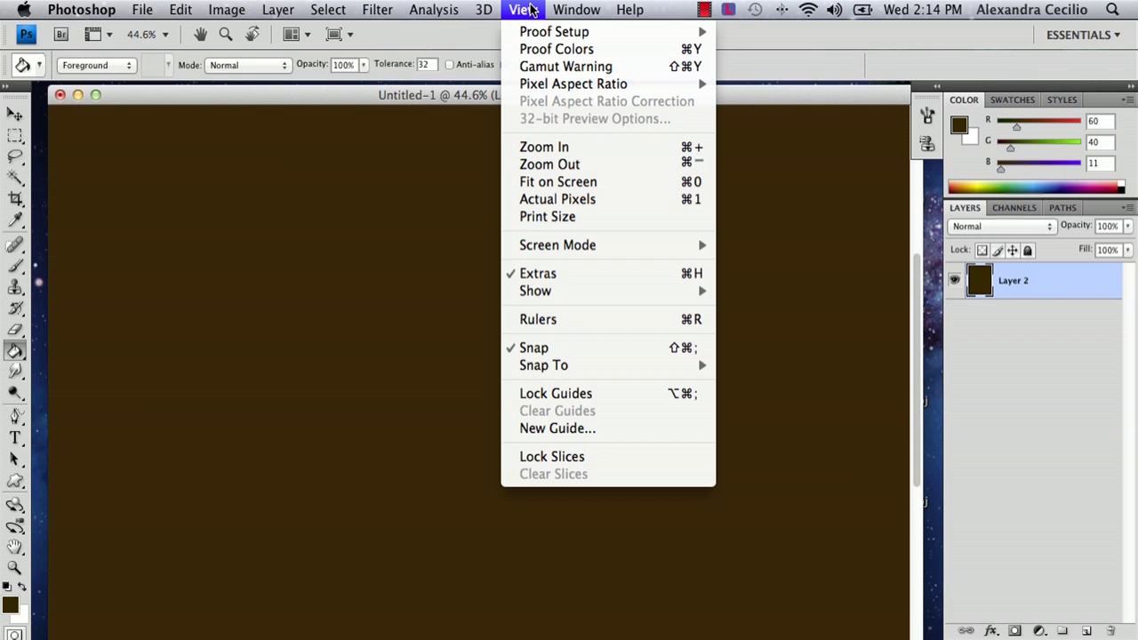
{"action": "left_click", "coordinate": [524, 9]}
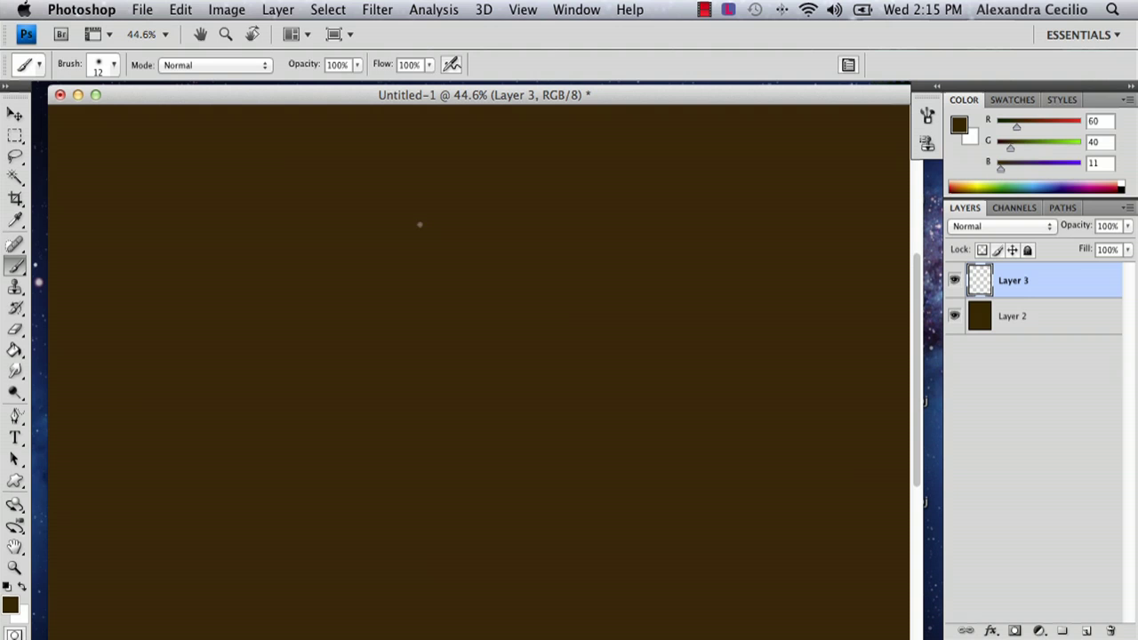
Set the foreground to lighter brown #5f4013 (R95 G64 B19), then paint and undo a test stroke.
{"action": "left_click", "coordinate": [10, 604]}
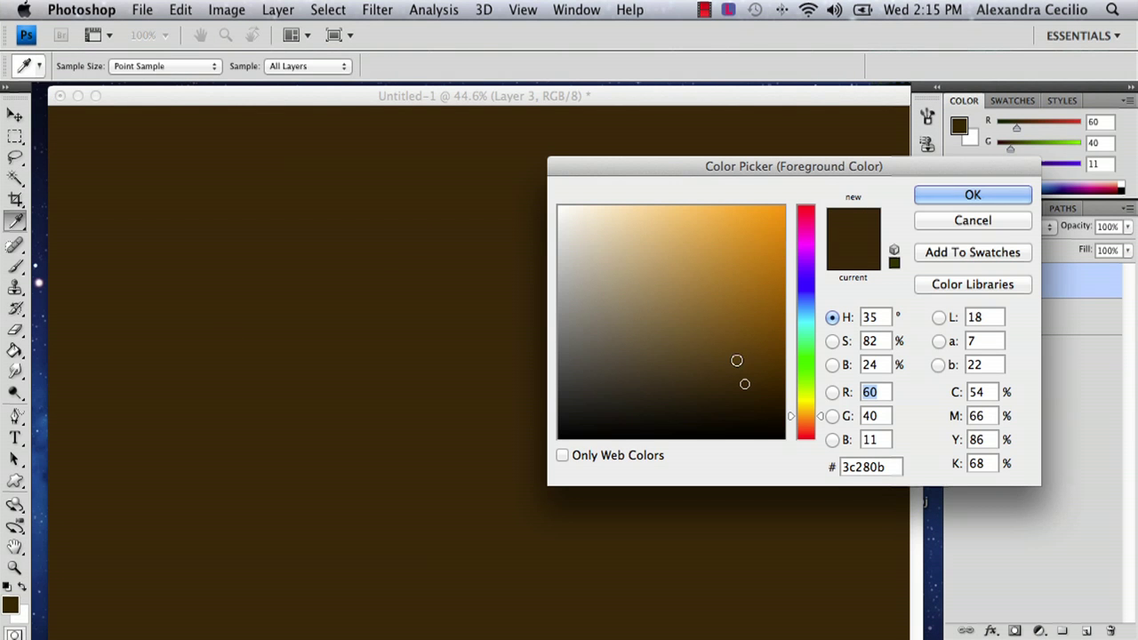
{"action": "left_click", "coordinate": [740, 352]}
{"action": "left_click", "coordinate": [950, 200]}
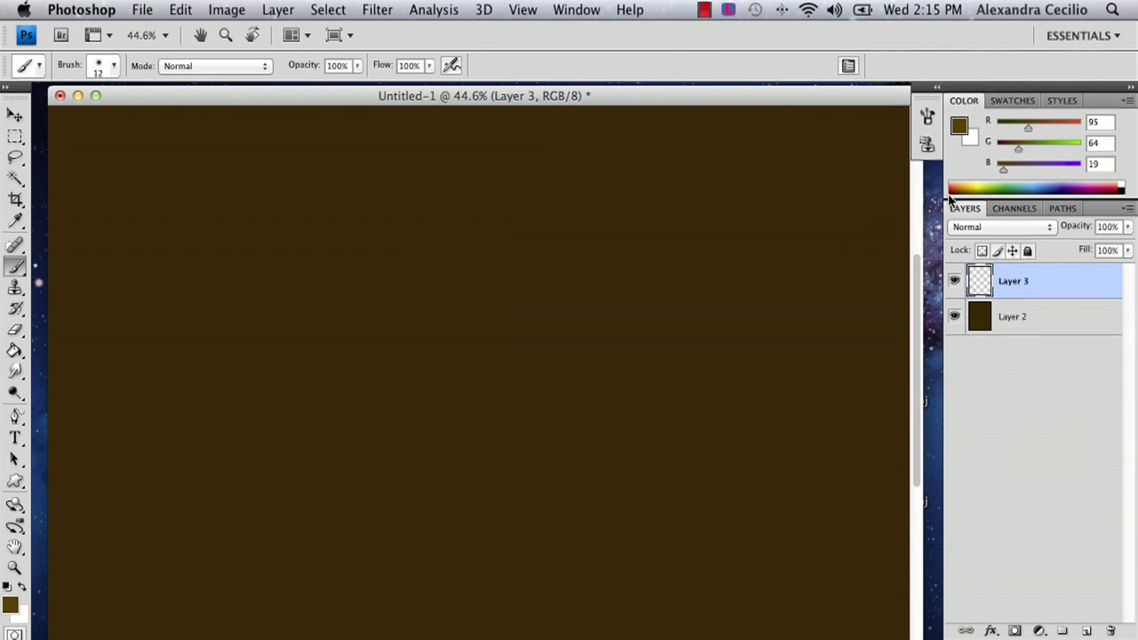
{"action": "mouse_move", "coordinate": [185, 216]}
{"action": "left_mouse_down"}
{"action": "mouse_move", "coordinate": [229, 421]}
{"action": "mouse_move", "coordinate": [456, 243]}
{"action": "left_mouse_up"}
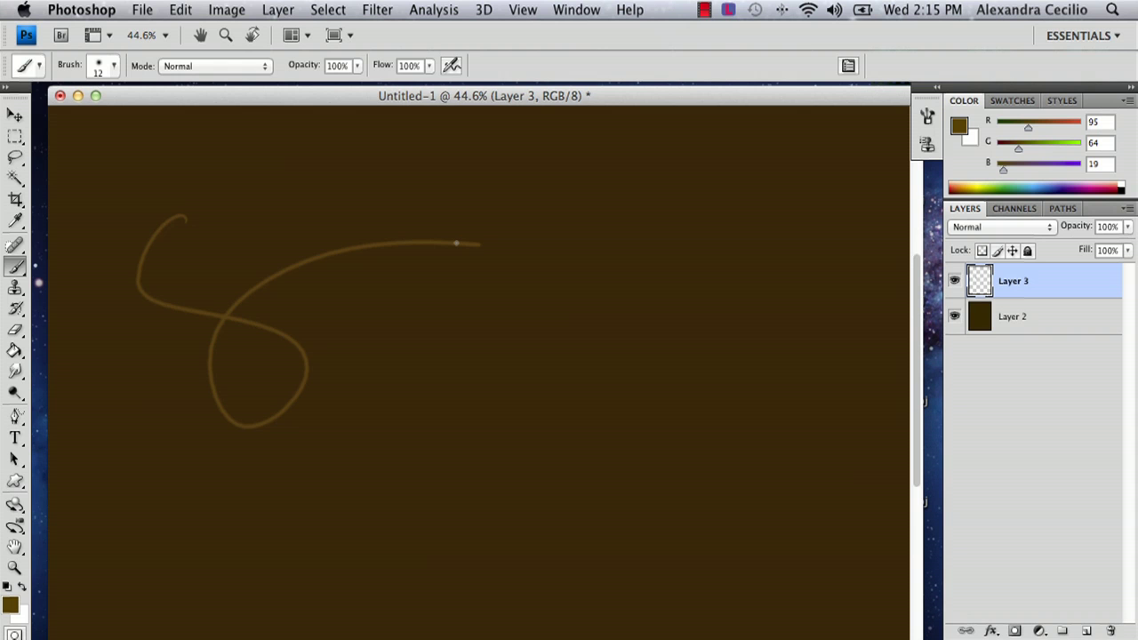
{"action": "key", "text": "super+z"}
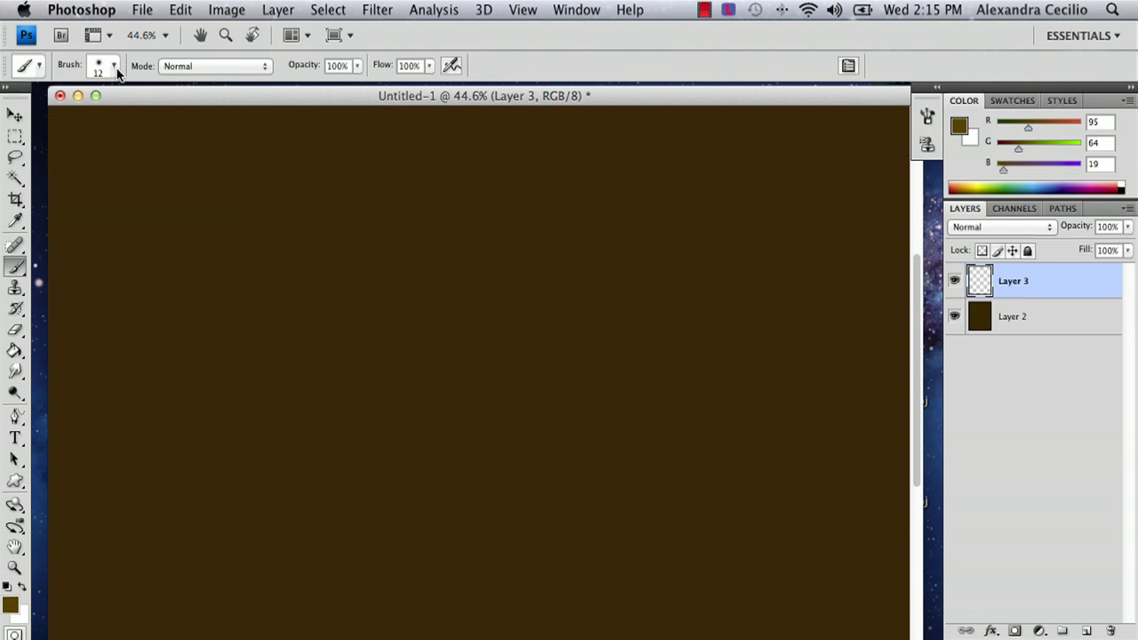
Choose the Wet Media Brushes set from the brush picker's library menu.
{"action": "left_click", "coordinate": [115, 68]}
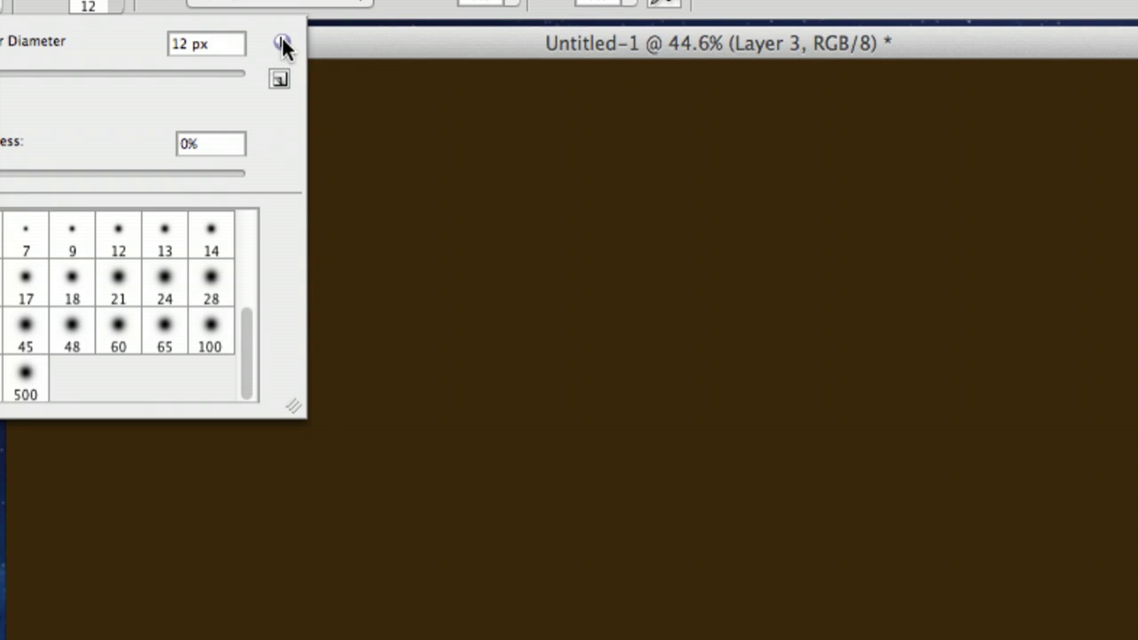
{"action": "left_click", "coordinate": [282, 40]}
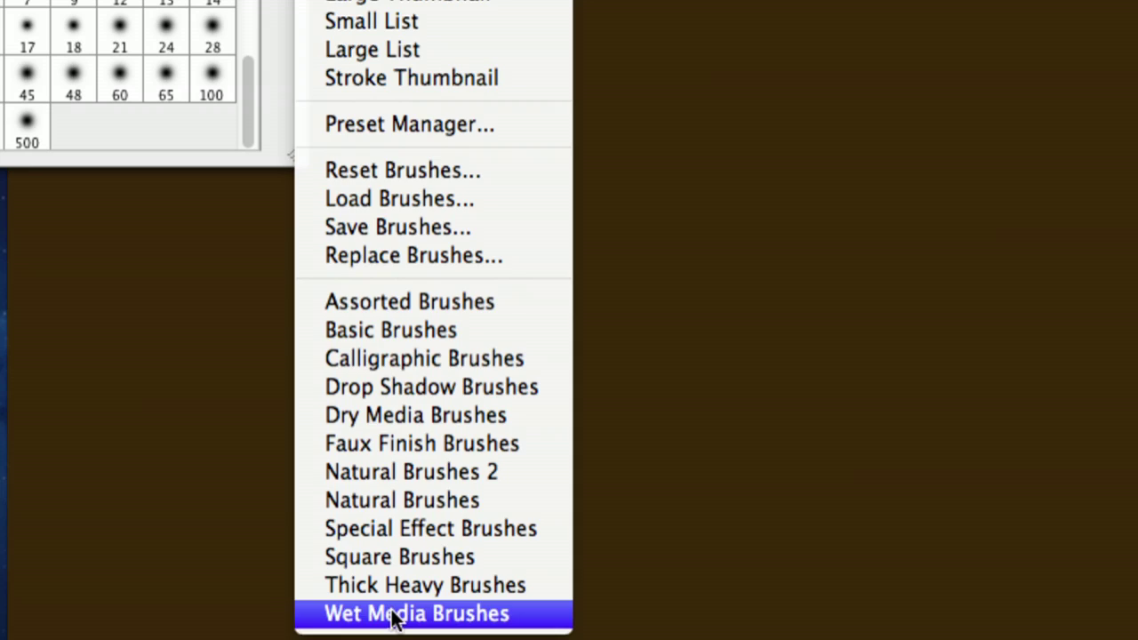
{"action": "left_click", "coordinate": [392, 616]}
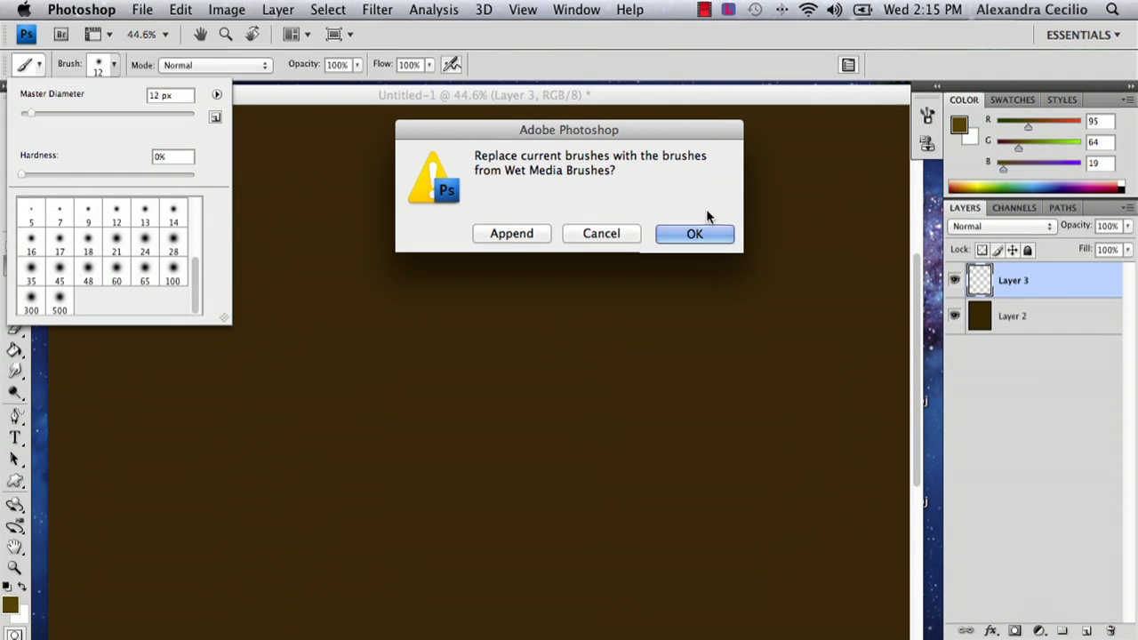
Append the Wet Media brushes, try the 74 px textured brush at 764 px, and undo the patch.
{"action": "left_click", "coordinate": [513, 234]}
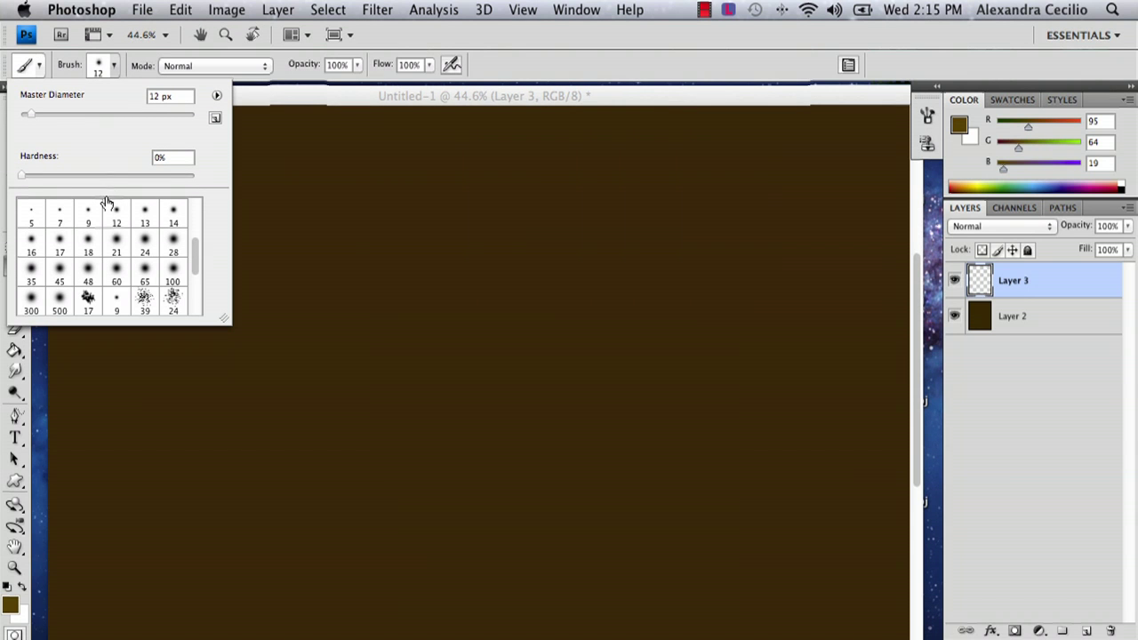
{"action": "scroll", "coordinate": [109, 218], "scroll_direction": "up", "scroll_amount": 10}
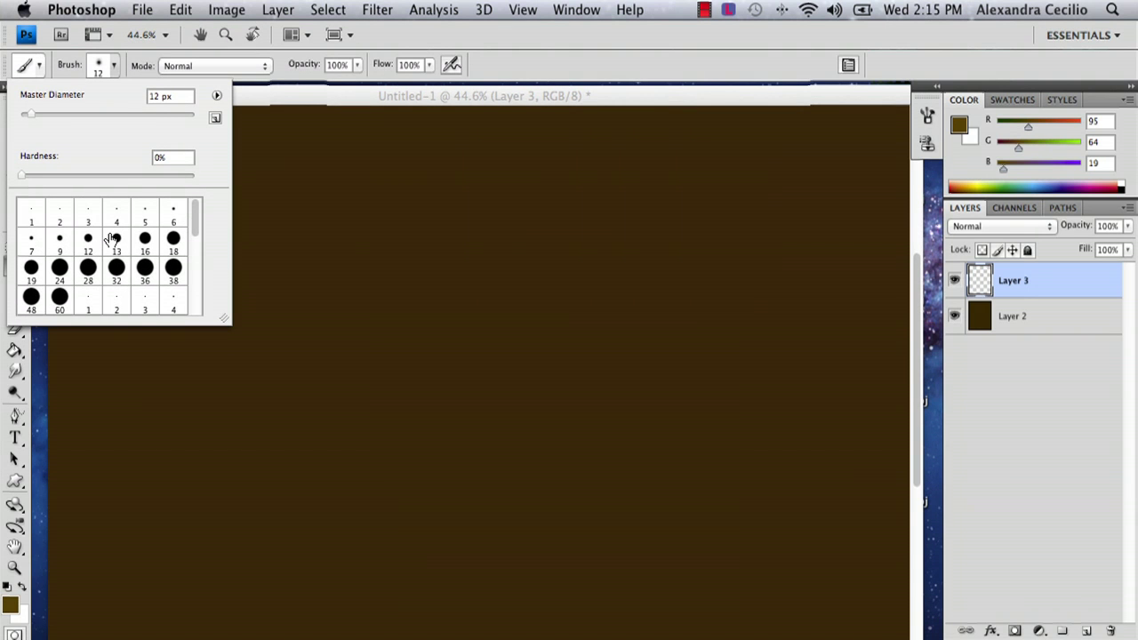
{"action": "scroll", "coordinate": [113, 239], "scroll_direction": "down", "scroll_amount": 15}
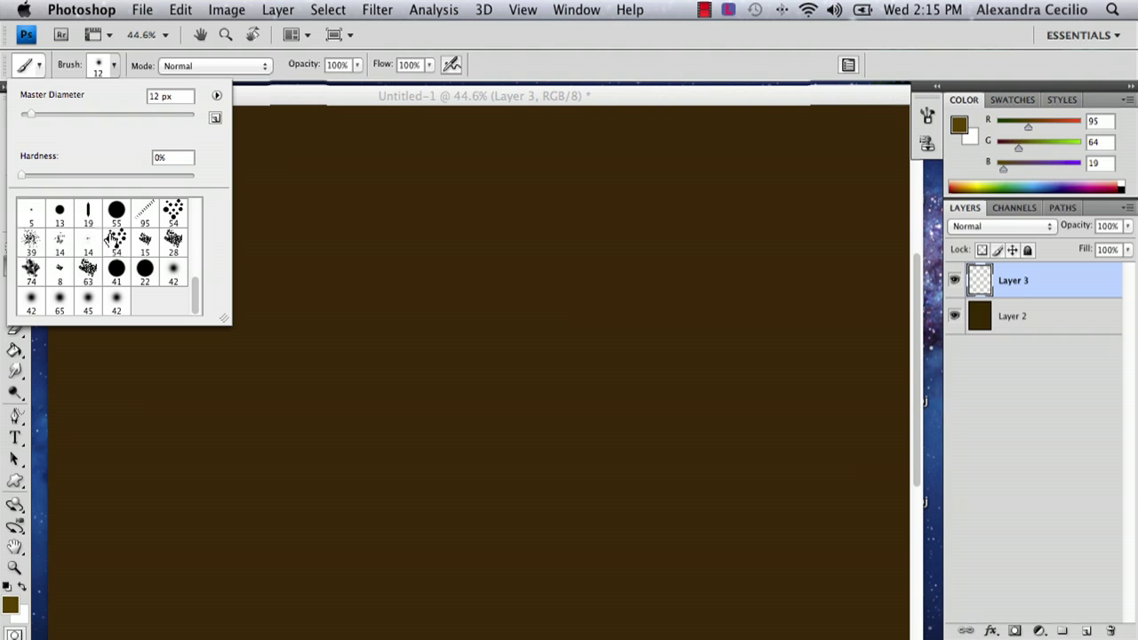
{"action": "left_click", "coordinate": [41, 247]}
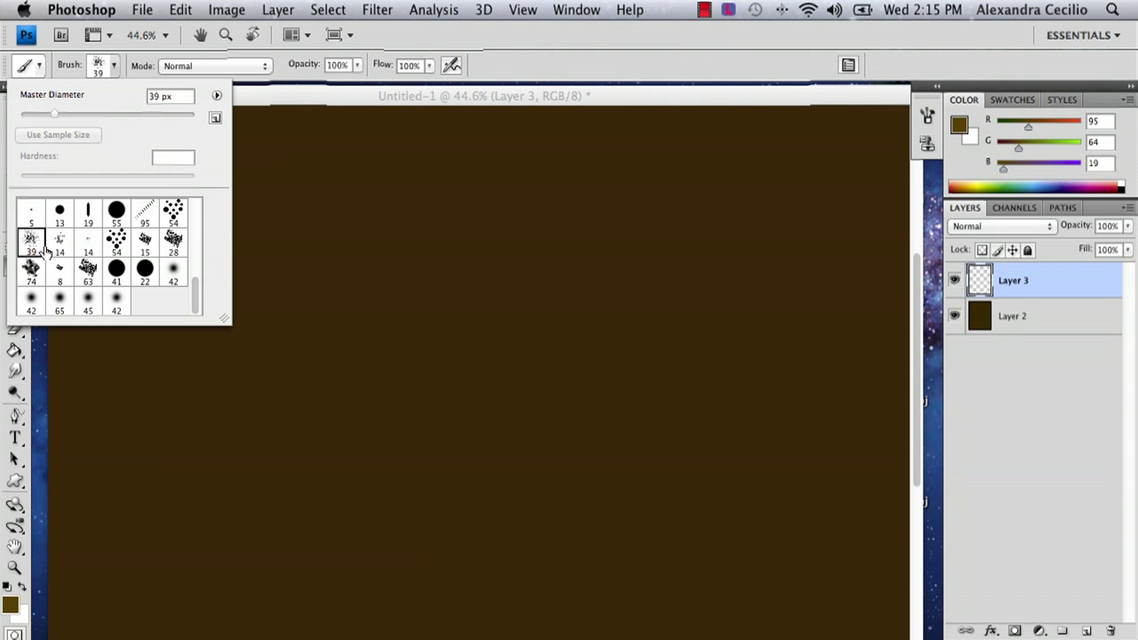
{"action": "left_click", "coordinate": [31, 270]}
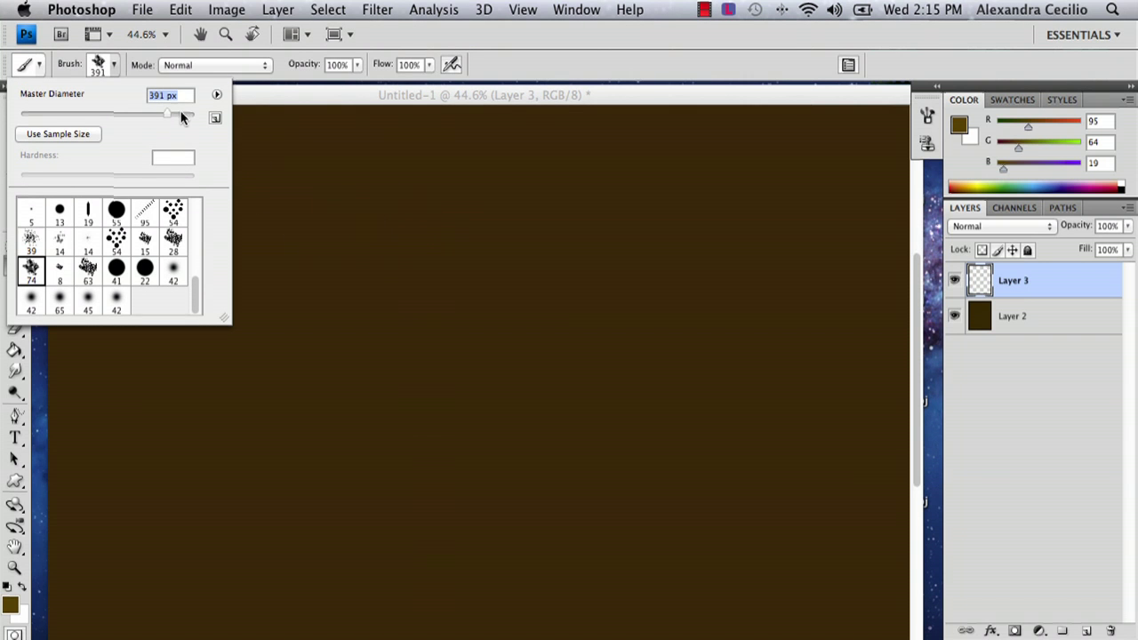
{"action": "left_click_drag", "start_coordinate": [178, 115], "coordinate": [184, 113]}
{"action": "mouse_move", "coordinate": [355, 227]}
{"action": "left_mouse_down"}
{"action": "mouse_move", "coordinate": [345, 320]}
{"action": "mouse_move", "coordinate": [498, 392]}
{"action": "left_mouse_up"}
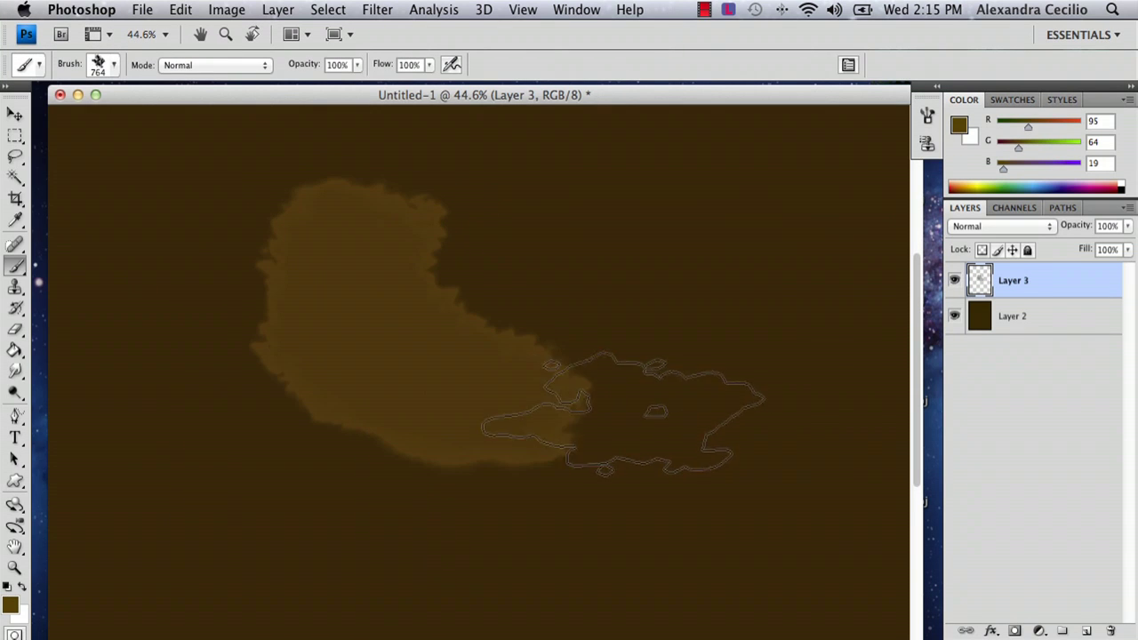
{"action": "key", "text": "super+z"}
Try the 39 px splatter brush enlarged to 504 px across the canvas, then undo it.
{"action": "left_click", "coordinate": [114, 66]}
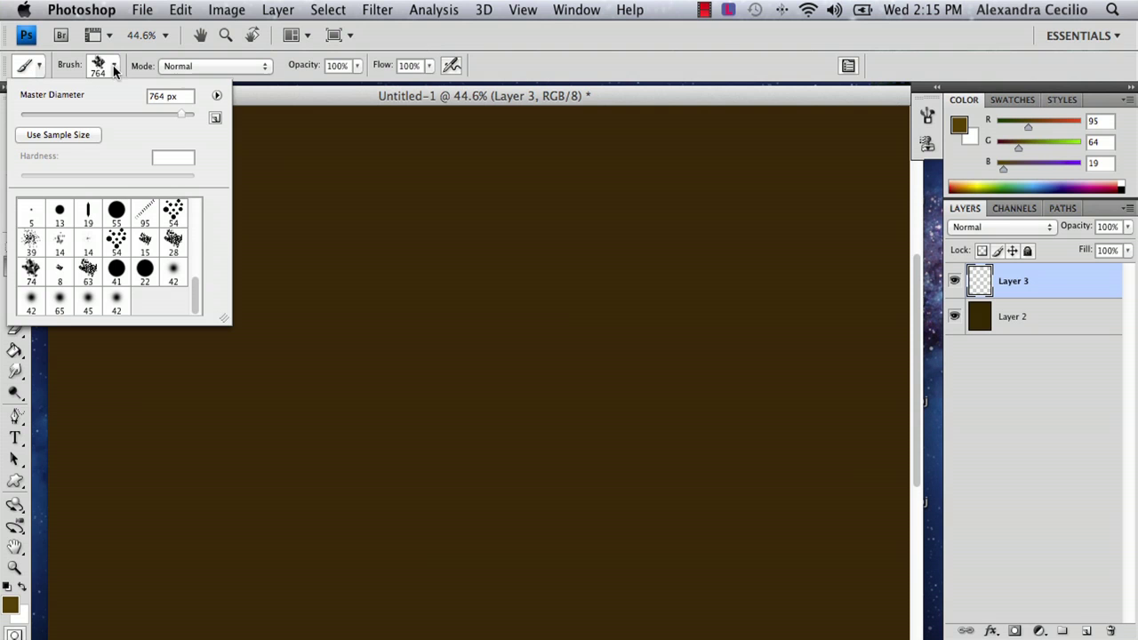
{"action": "left_click", "coordinate": [31, 253]}
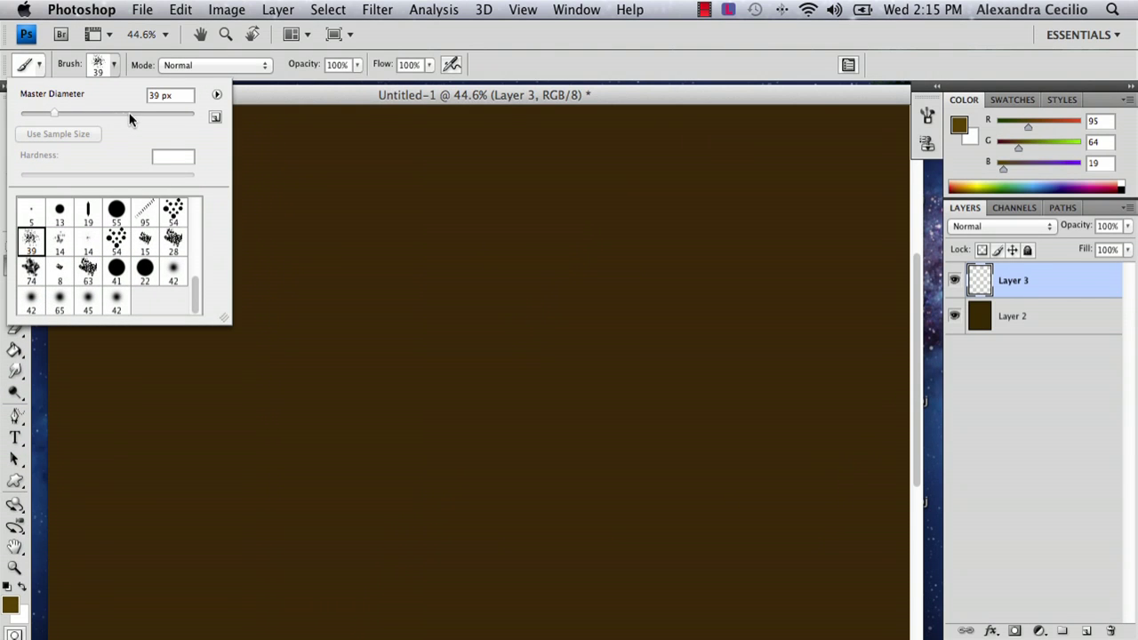
{"action": "left_click_drag", "start_coordinate": [129, 115], "coordinate": [178, 114]}
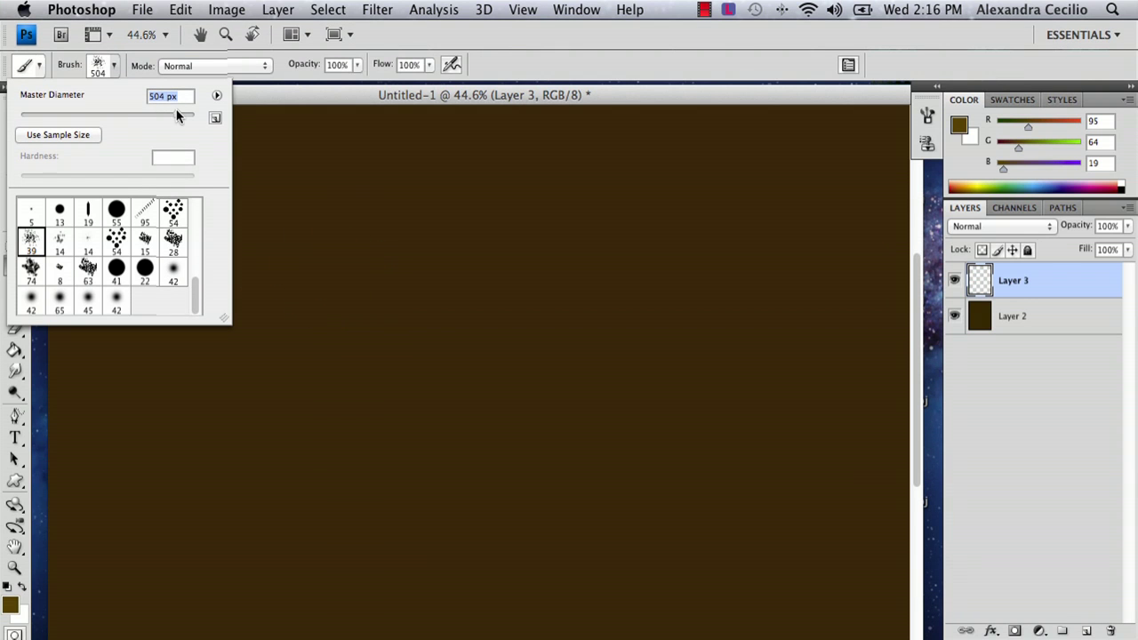
{"action": "left_click", "coordinate": [444, 98]}
{"action": "mouse_move", "coordinate": [295, 277]}
{"action": "left_mouse_down"}
{"action": "mouse_move", "coordinate": [266, 253]}
{"action": "mouse_move", "coordinate": [483, 330]}
{"action": "mouse_move", "coordinate": [369, 342]}
{"action": "mouse_move", "coordinate": [499, 473]}
{"action": "left_mouse_up"}
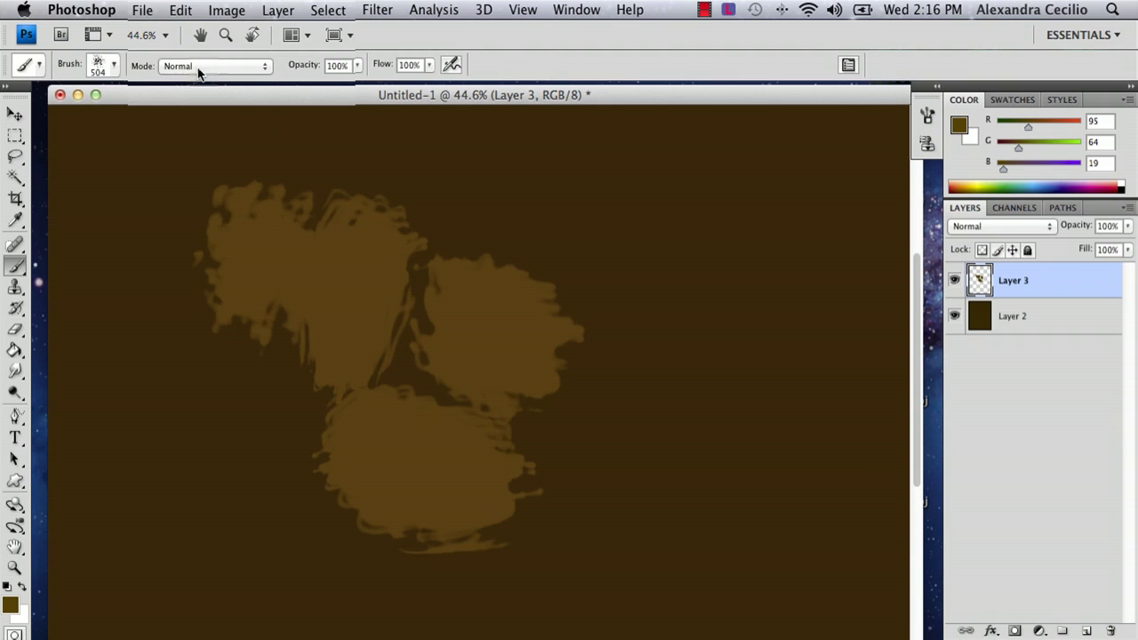
{"action": "key", "text": "ctrl+alt+z"}
{"action": "key", "text": "ctrl+alt+z"}
{"action": "key", "text": "ctrl+alt+z"}
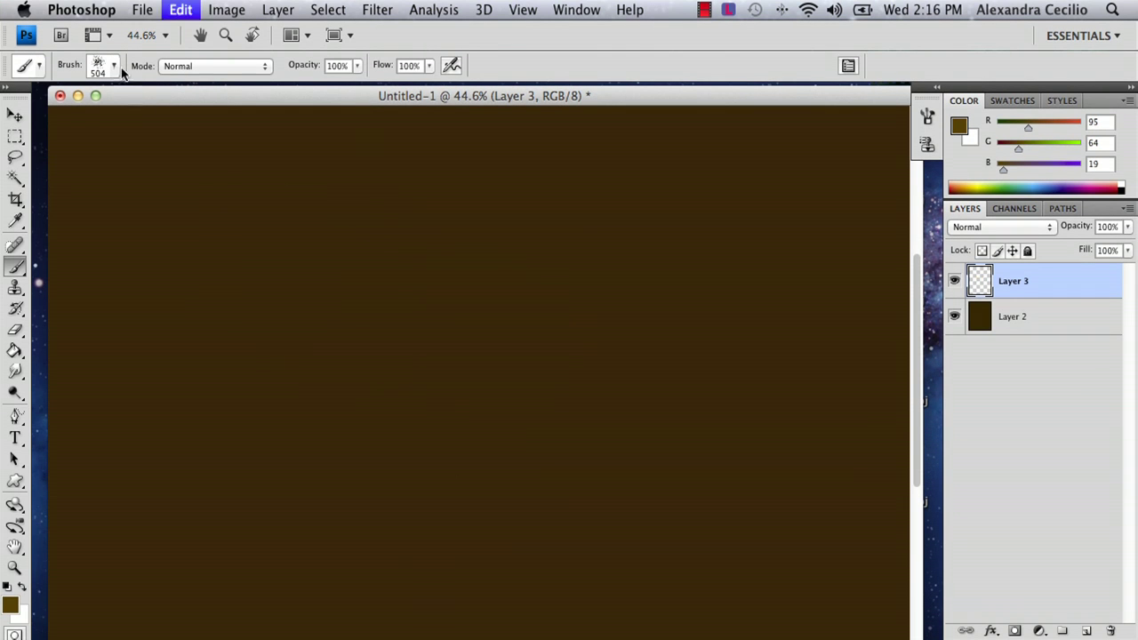
Paint a large tan dirt stroke with the textured scatter brush at about 618 px.
{"action": "left_click", "coordinate": [113, 66]}
{"action": "left_click_drag", "start_coordinate": [196, 302], "coordinate": [195, 261]}
{"action": "left_click", "coordinate": [144, 271]}
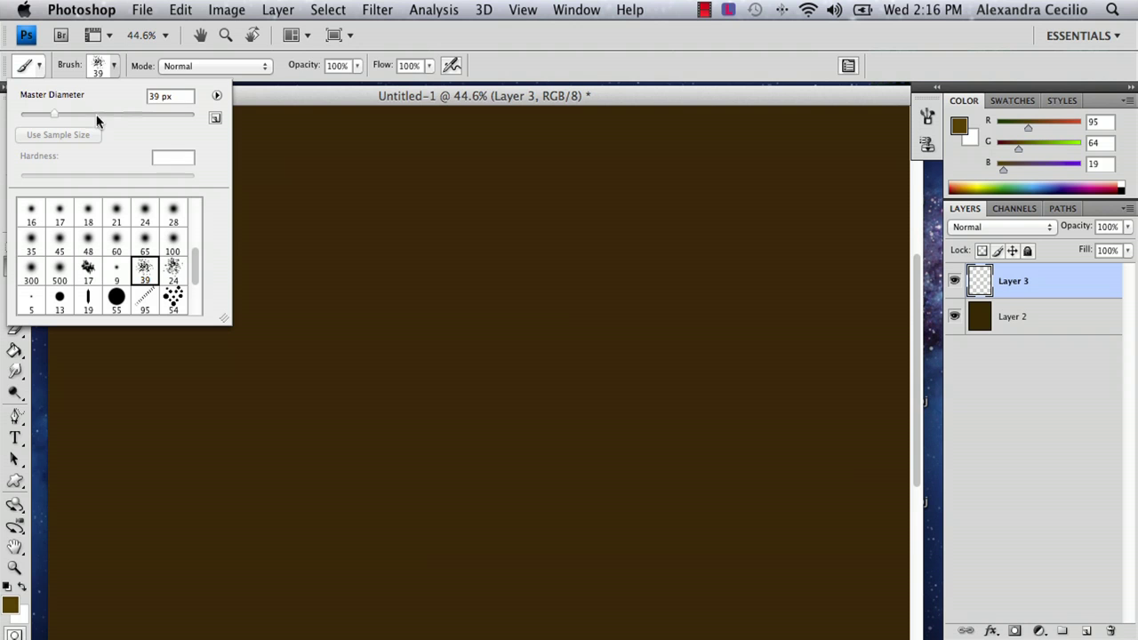
{"action": "key", "text": "bracketright"}
{"action": "key", "text": "bracketright"}
{"action": "key", "text": "bracketright"}
{"action": "key", "text": "bracketright"}
{"action": "key", "text": "bracketright"}
{"action": "key", "text": "bracketright"}
{"action": "key", "text": "bracketright"}
{"action": "key", "text": "bracketright"}
{"action": "key", "text": "bracketright"}
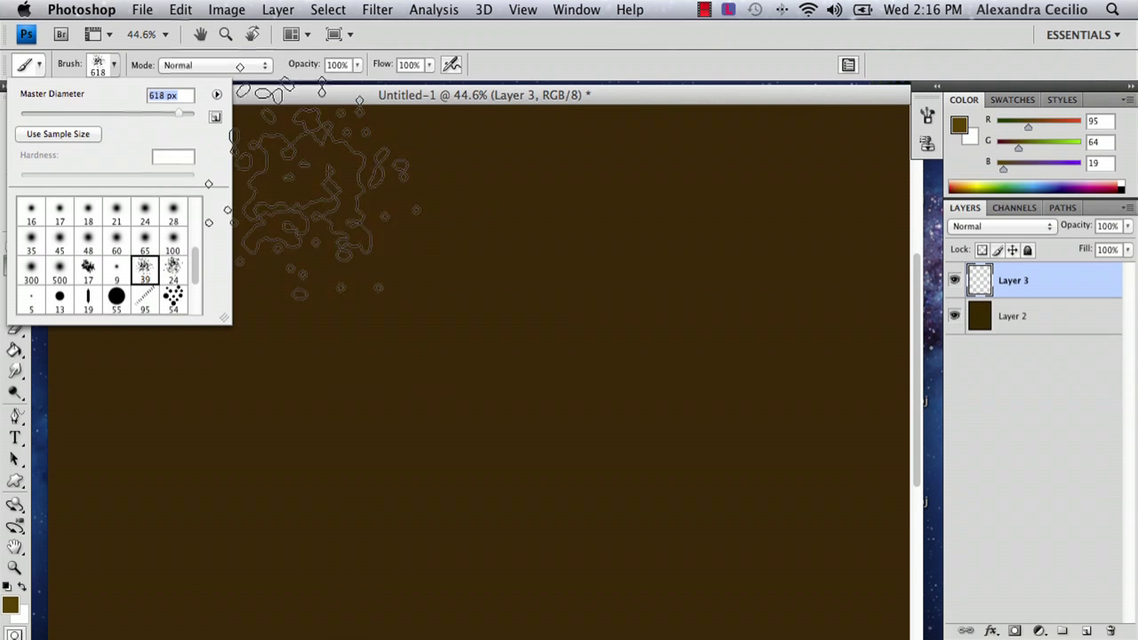
{"action": "left_click", "coordinate": [366, 262]}
{"action": "mouse_move", "coordinate": [367, 262]}
{"action": "left_mouse_down"}
{"action": "mouse_move", "coordinate": [563, 298]}
{"action": "mouse_move", "coordinate": [405, 357]}
{"action": "mouse_move", "coordinate": [185, 416]}
{"action": "mouse_move", "coordinate": [150, 268]}
{"action": "mouse_move", "coordinate": [200, 200]}
{"action": "mouse_move", "coordinate": [350, 173]}
{"action": "mouse_move", "coordinate": [506, 182]}
{"action": "mouse_move", "coordinate": [629, 168]}
{"action": "mouse_move", "coordinate": [692, 238]}
{"action": "mouse_move", "coordinate": [812, 204]}
{"action": "left_mouse_up"}
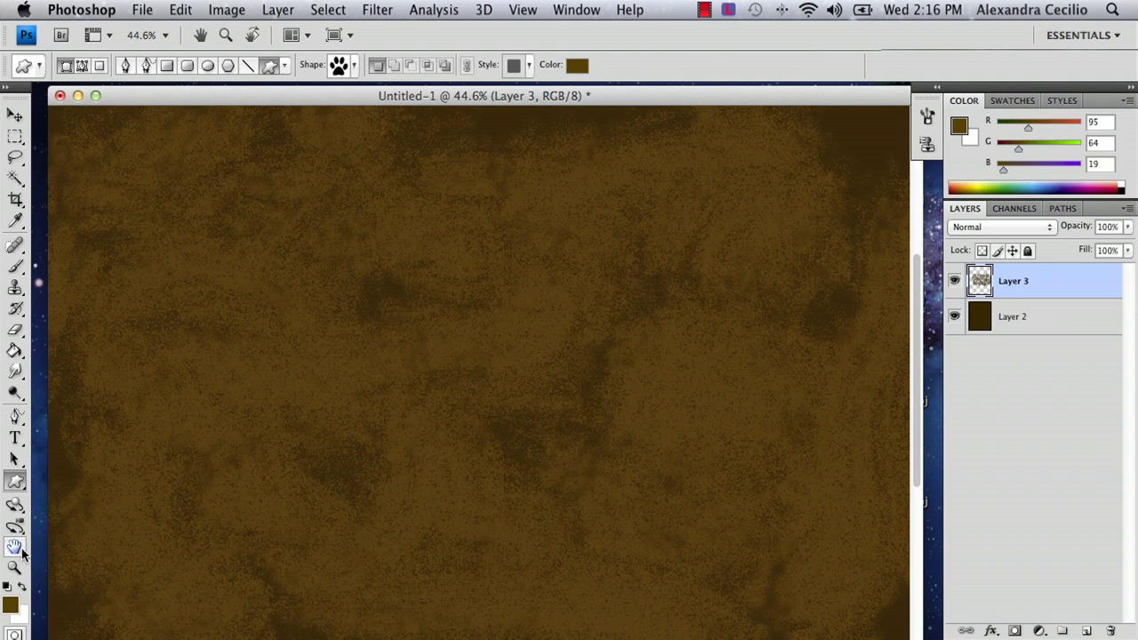
Select the Custom Shape tool and show its shape picker with the library options menu.
{"action": "left_click", "coordinate": [16, 481]}
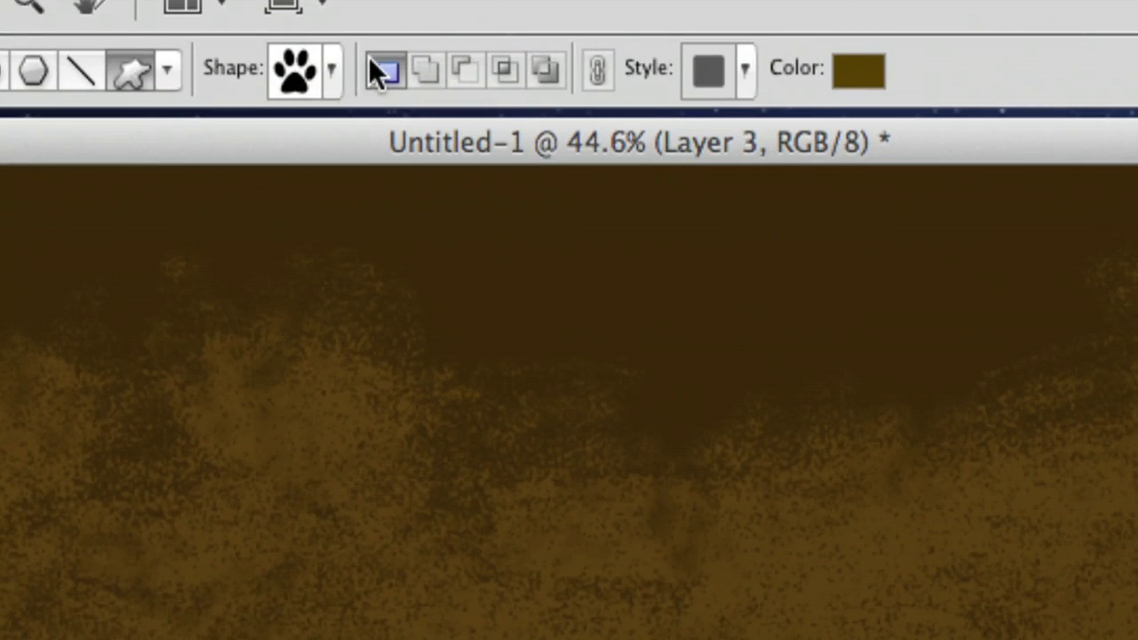
{"action": "left_click", "coordinate": [333, 70]}
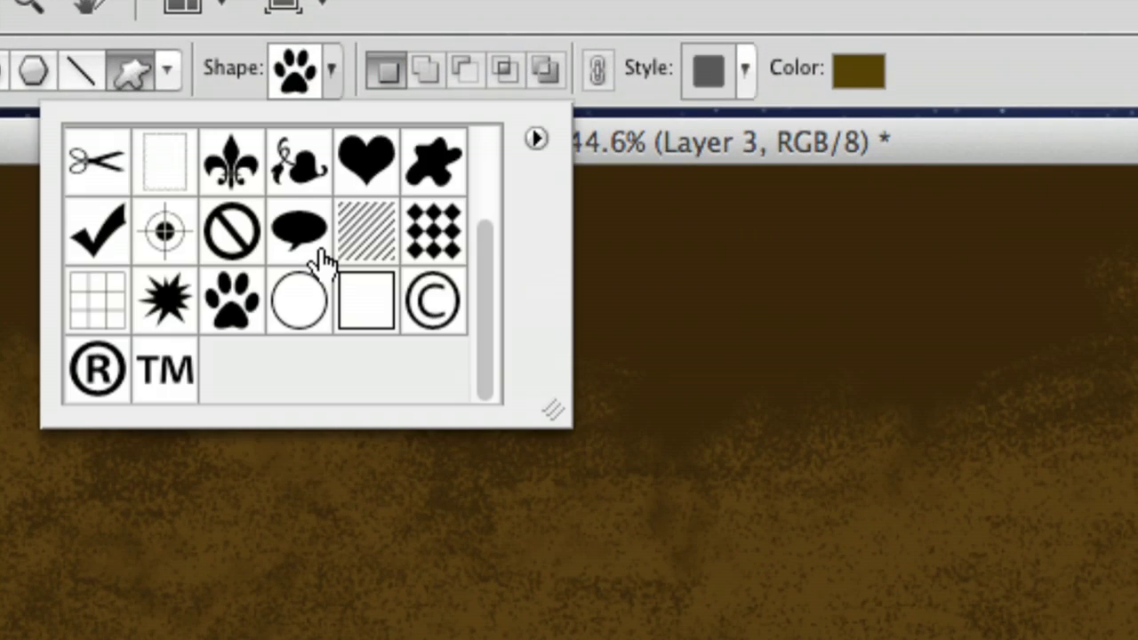
{"action": "scroll", "coordinate": [320, 258], "scroll_direction": "up", "scroll_amount": 2}
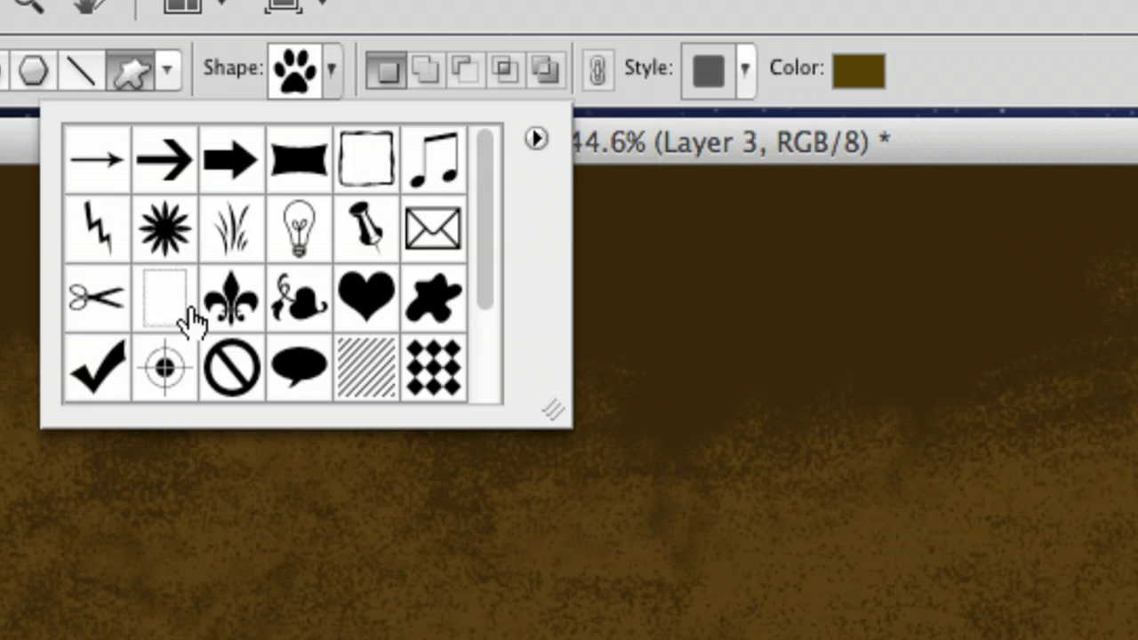
{"action": "scroll", "coordinate": [190, 318], "scroll_direction": "down", "scroll_amount": 2}
{"action": "scroll", "coordinate": [188, 313], "scroll_direction": "up", "scroll_amount": 2}
{"action": "scroll", "coordinate": [189, 313], "scroll_direction": "down", "scroll_amount": 2}
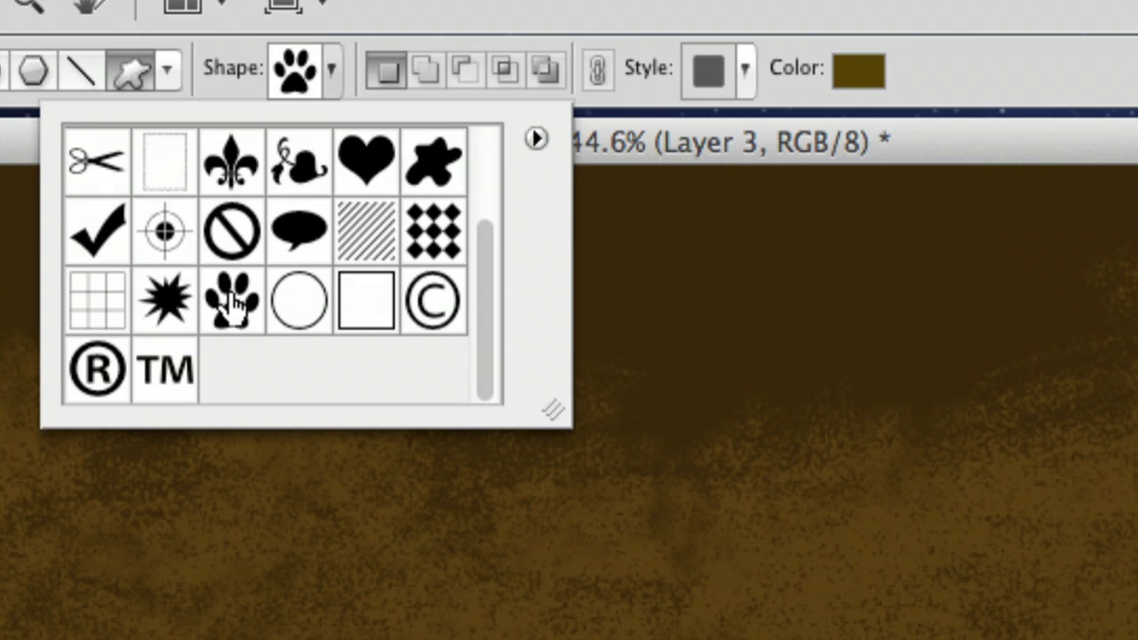
{"action": "scroll", "coordinate": [254, 315], "scroll_direction": "up", "scroll_amount": 2}
{"action": "scroll", "coordinate": [254, 316], "scroll_direction": "down", "scroll_amount": 2}
{"action": "scroll", "coordinate": [253, 315], "scroll_direction": "up", "scroll_amount": 2}
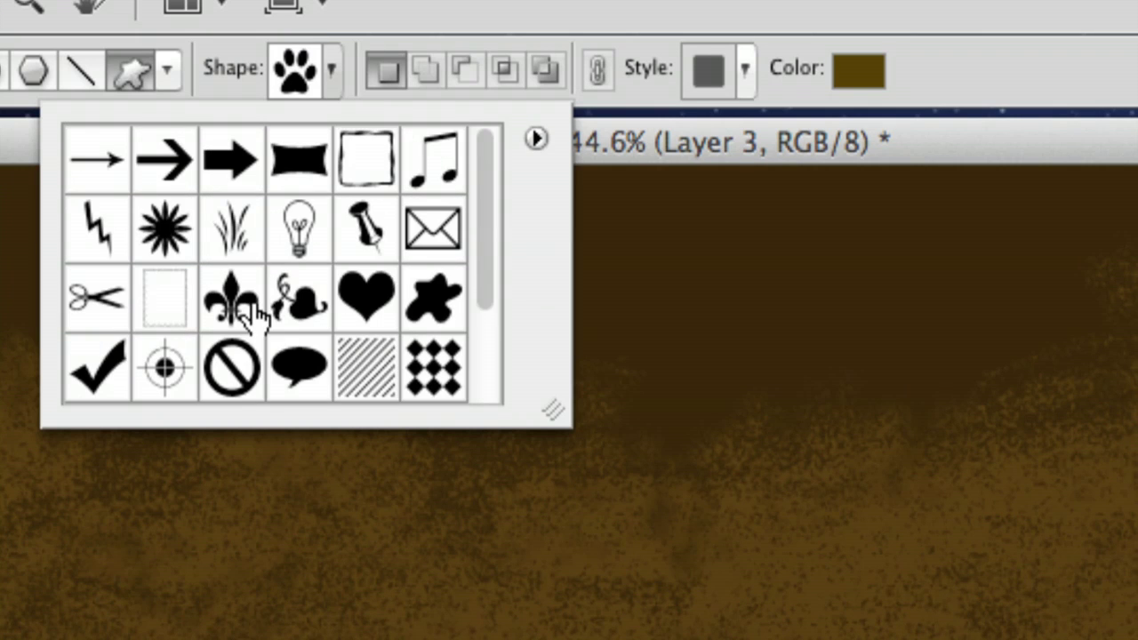
{"action": "left_click", "coordinate": [538, 139]}
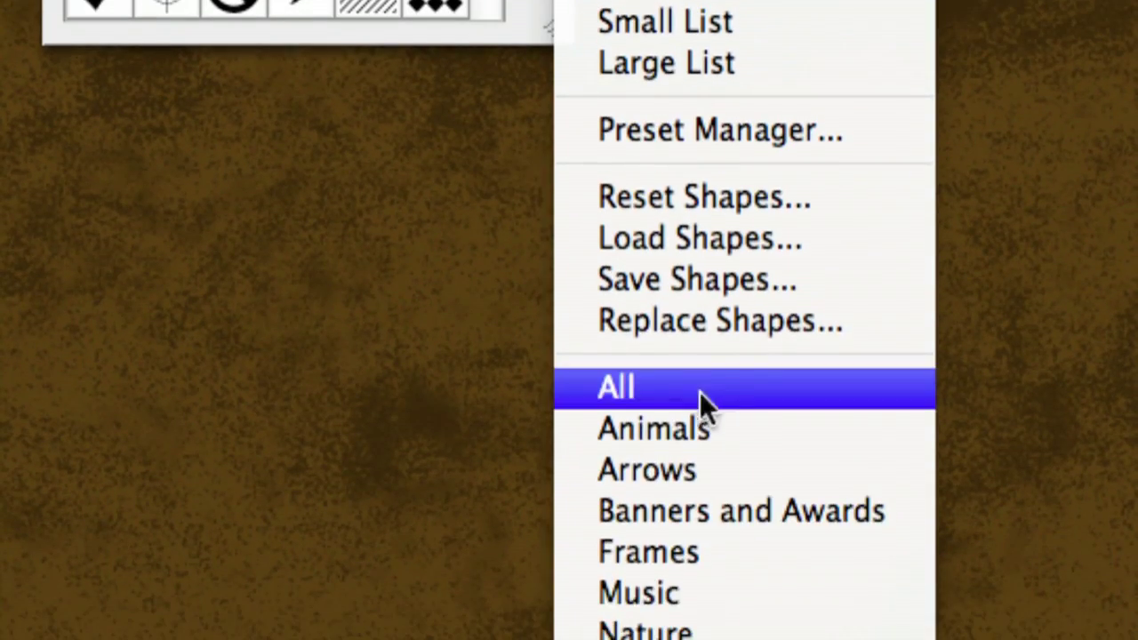
Load the All shape set, replacing the current custom shapes.
{"action": "left_click", "coordinate": [685, 388]}
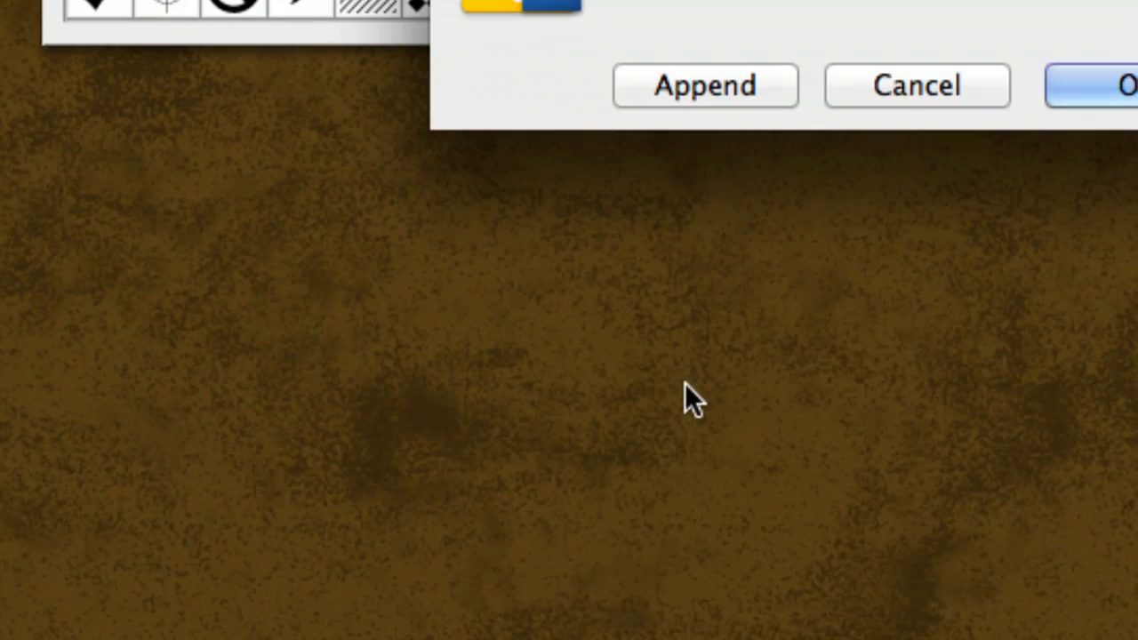
{"action": "left_click", "coordinate": [885, 82]}
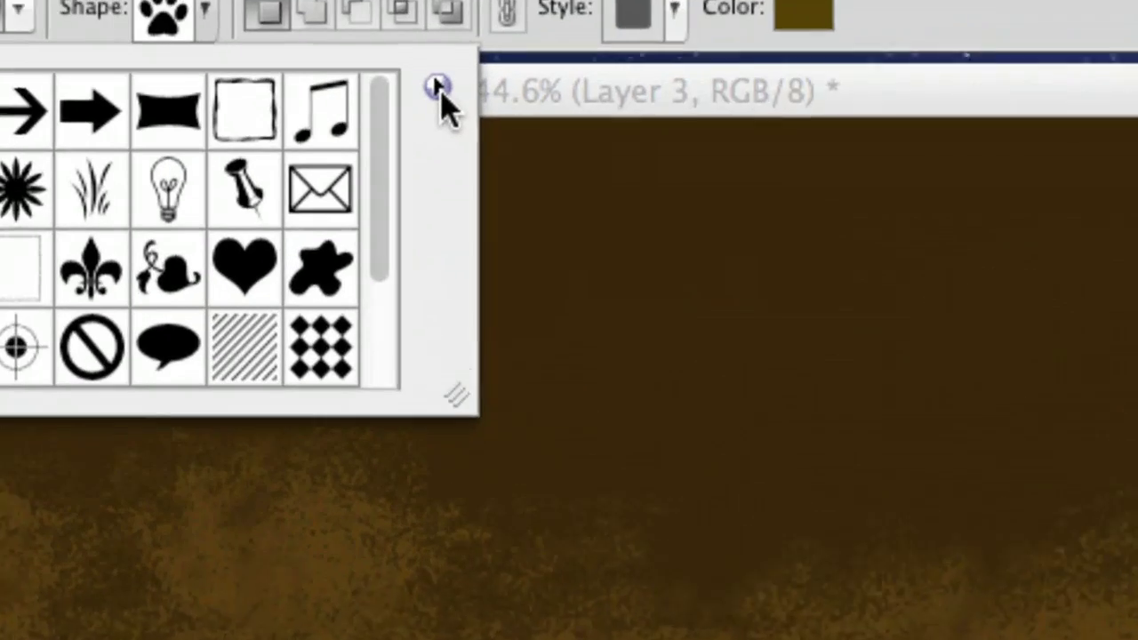
{"action": "left_click", "coordinate": [441, 95]}
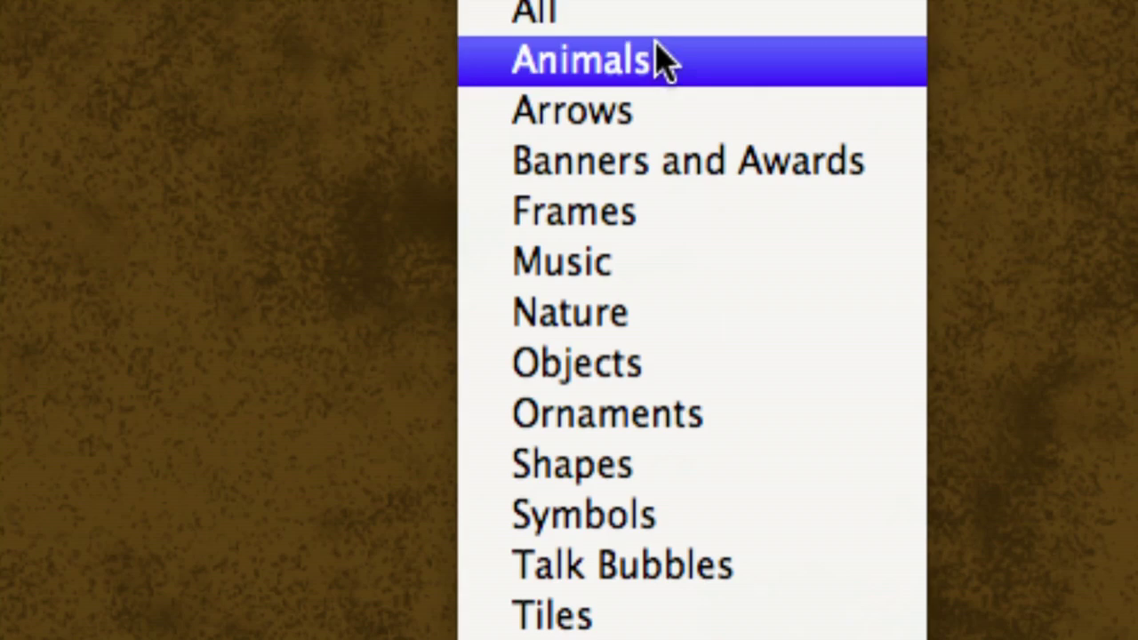
{"action": "left_click", "coordinate": [655, 19]}
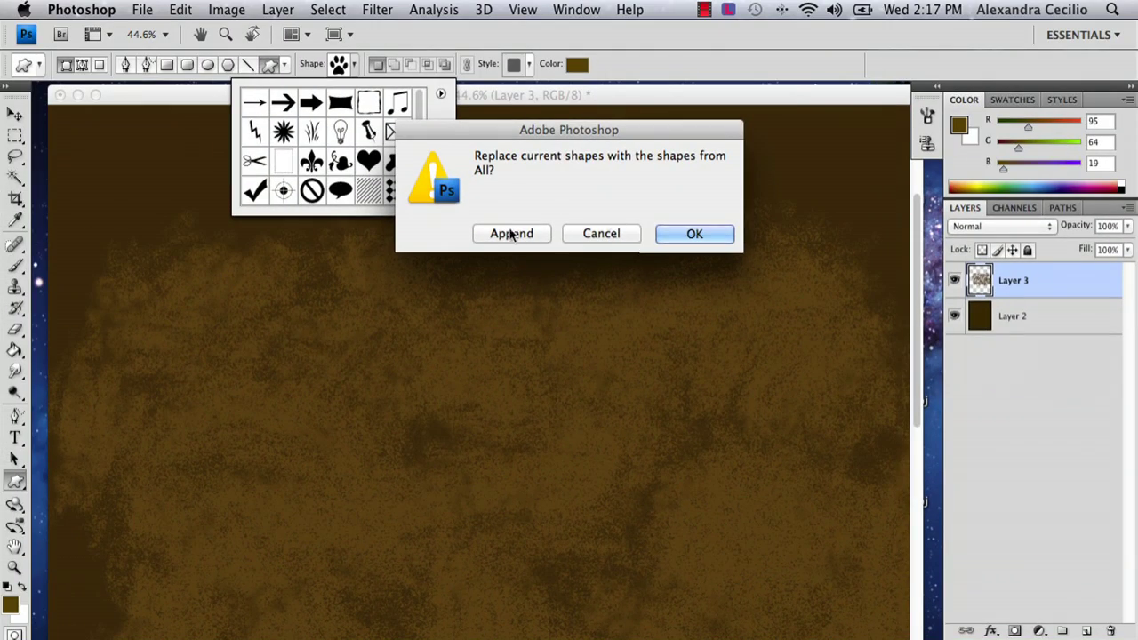
{"action": "left_click", "coordinate": [682, 233]}
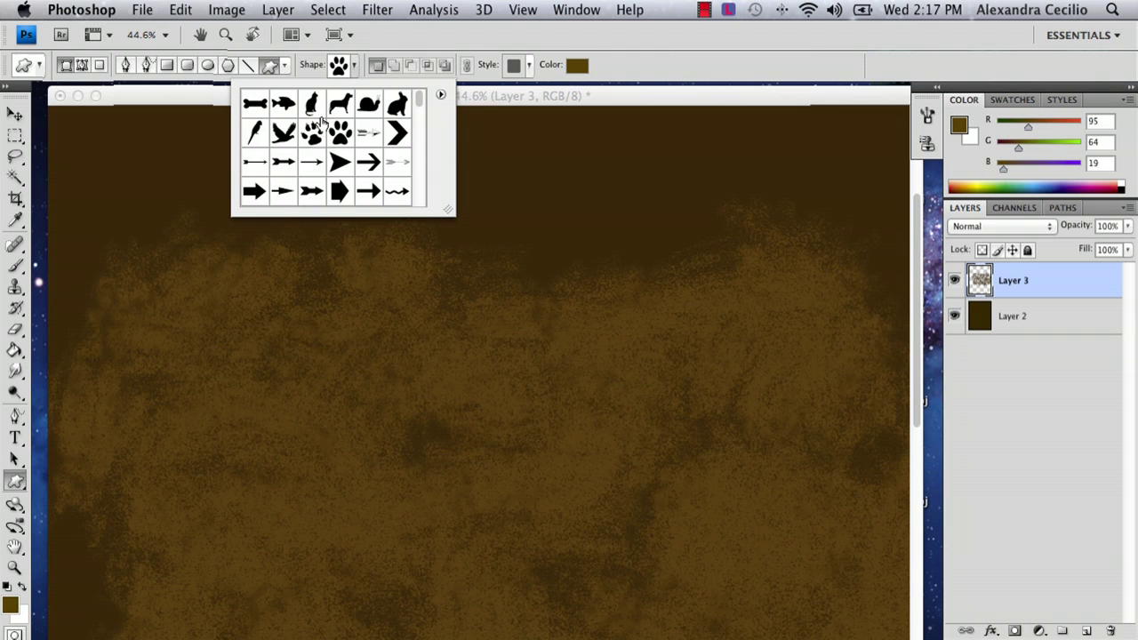
Draw a paw-print shape in sampled dark brown #3d280b near the bottom centre of the canvas.
{"action": "left_click", "coordinate": [307, 136]}
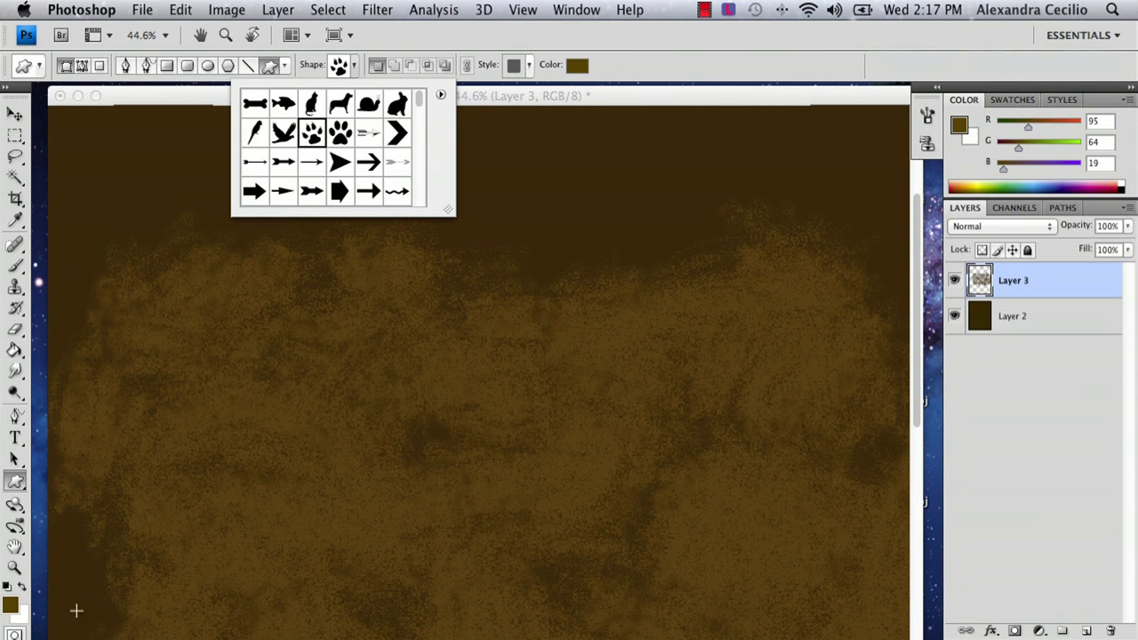
{"action": "left_click", "coordinate": [11, 605]}
{"action": "left_click", "coordinate": [502, 180]}
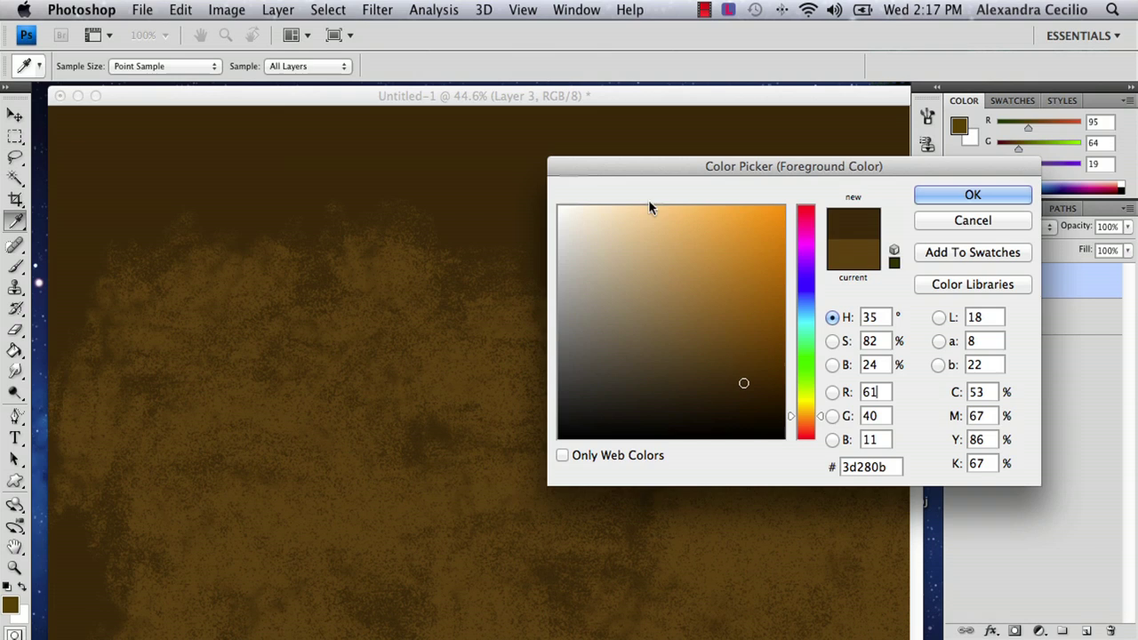
{"action": "left_click", "coordinate": [970, 197]}
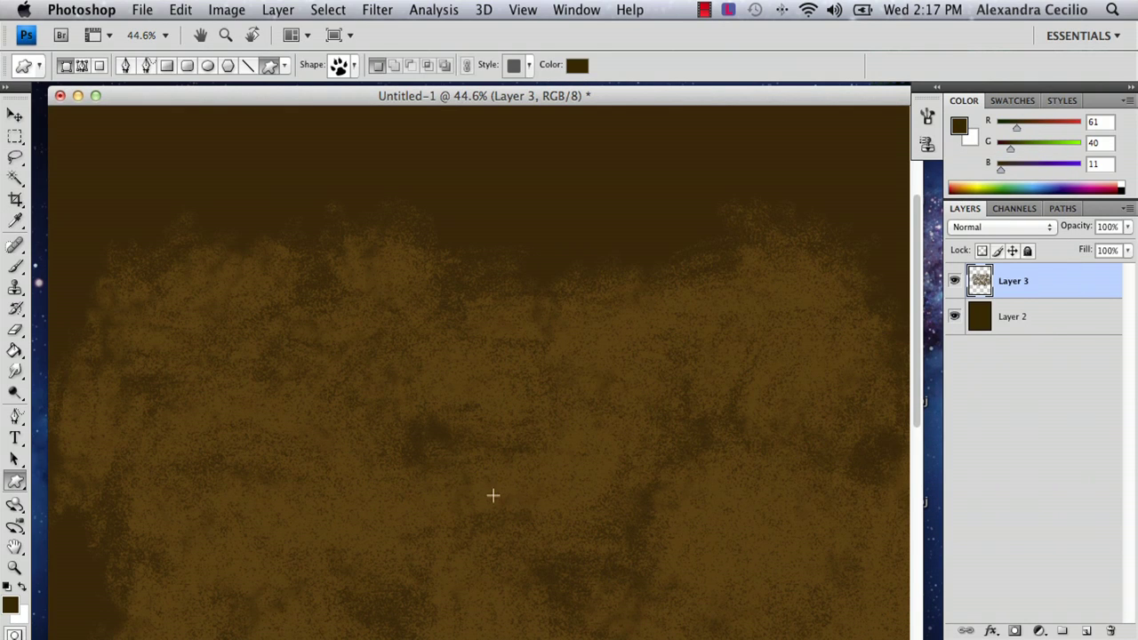
{"action": "mouse_move", "coordinate": [493, 495]}
{"action": "left_mouse_down"}
{"action": "mouse_move", "coordinate": [532, 564]}
{"action": "mouse_move", "coordinate": [592, 605]}
{"action": "left_mouse_up"}
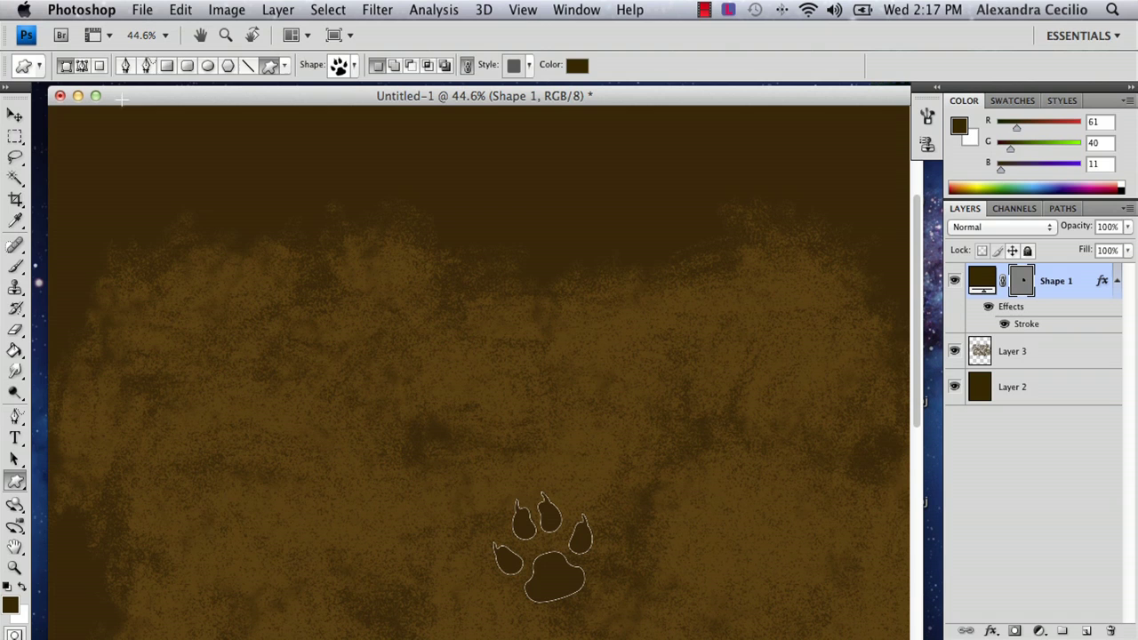
{"action": "left_click", "coordinate": [16, 115]}
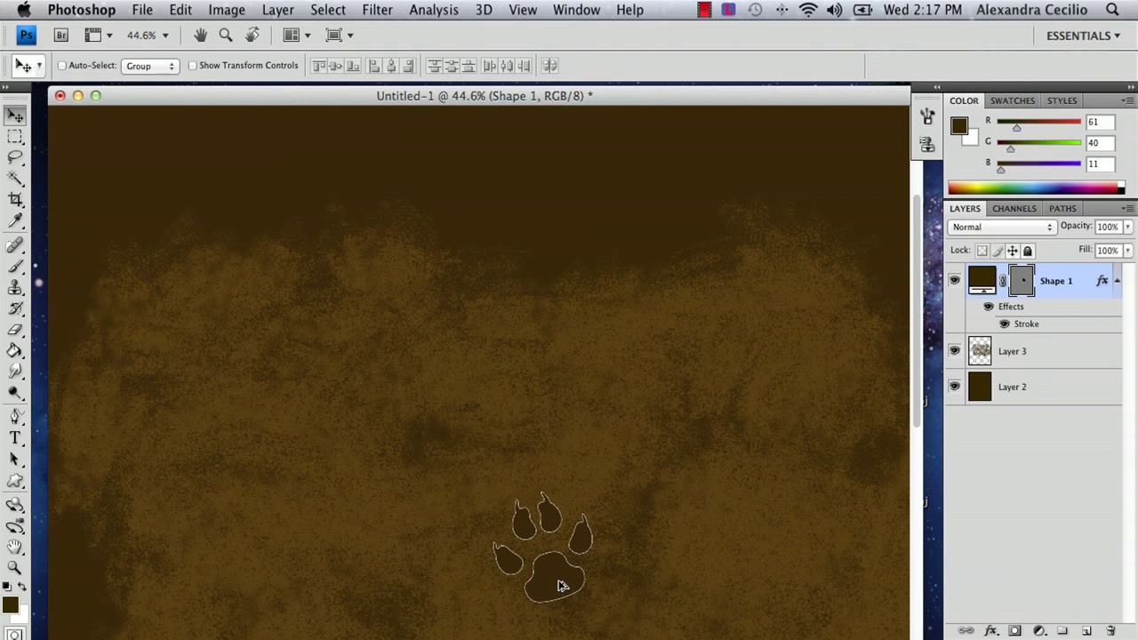
Alt-drag copies of the paw print and reposition them into a three-print trail.
{"action": "left_click_drag", "start_coordinate": [561, 586], "coordinate": [518, 480]}
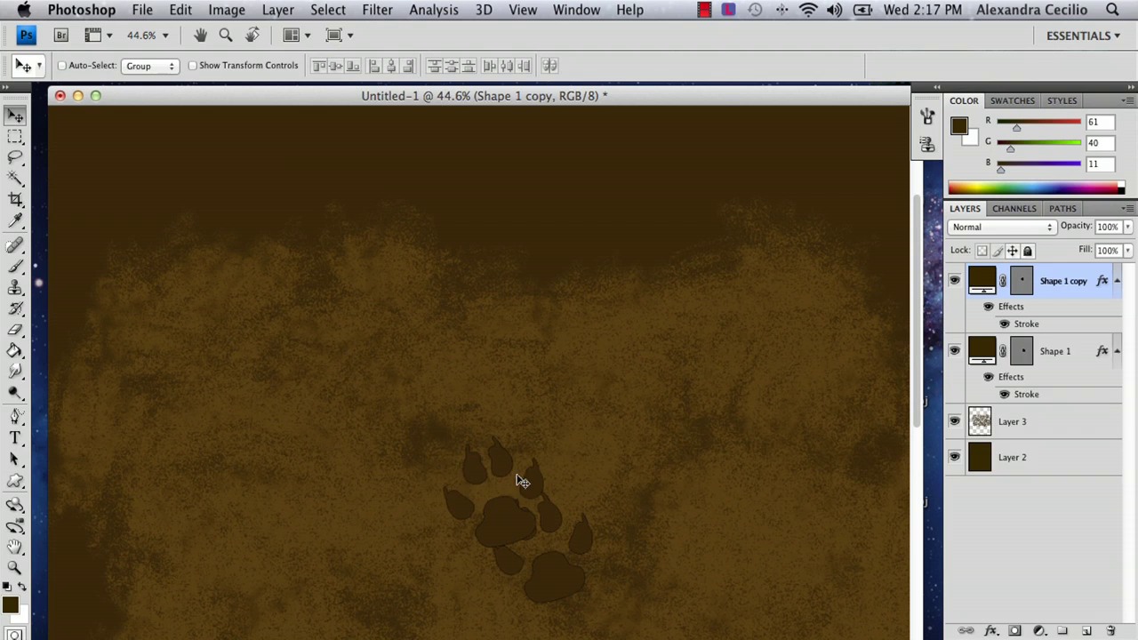
{"action": "key", "text": "super+z"}
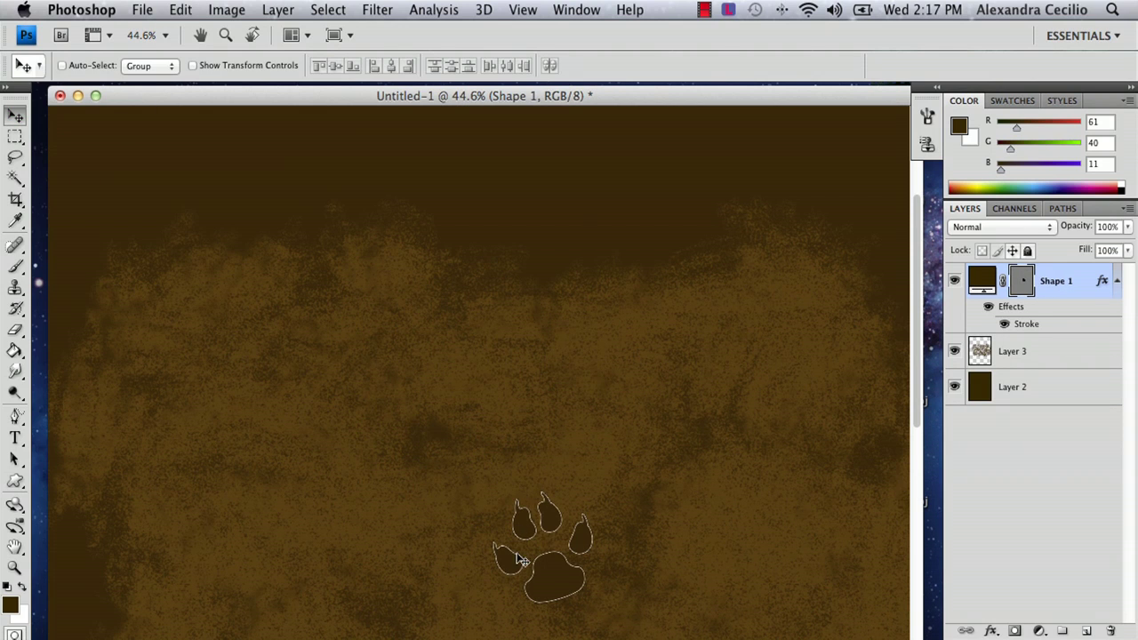
{"action": "left_click_drag", "start_coordinate": [523, 566], "coordinate": [369, 536]}
{"action": "left_click_drag", "start_coordinate": [911, 404], "coordinate": [894, 447]}
{"action": "left_click_drag", "start_coordinate": [392, 419], "coordinate": [345, 325]}
{"action": "left_click_drag", "start_coordinate": [569, 454], "coordinate": [561, 385]}
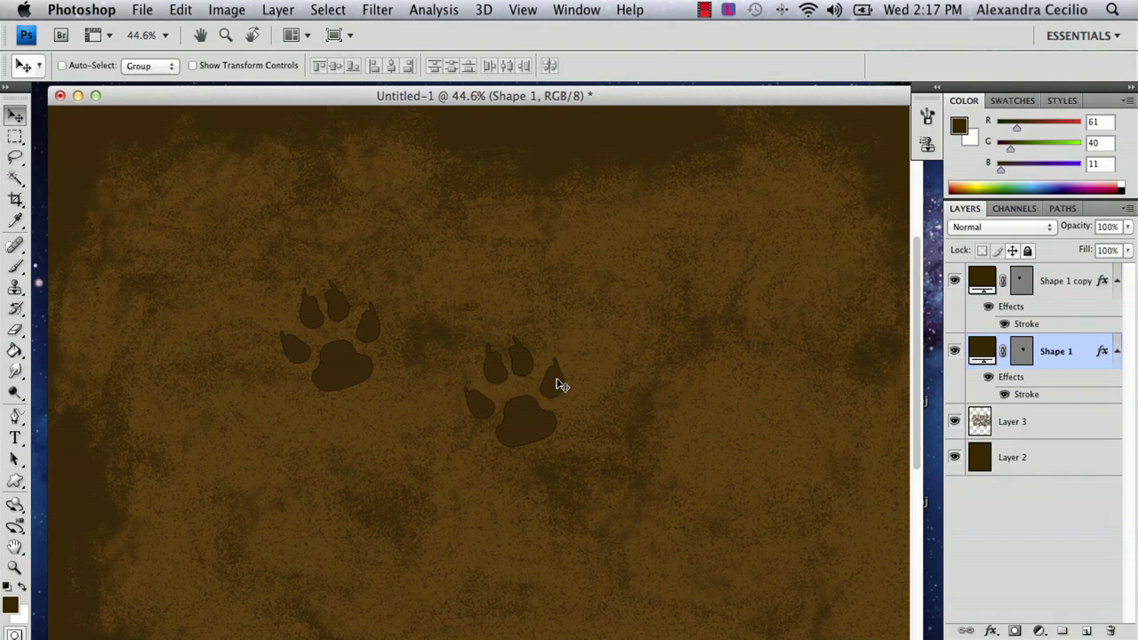
{"action": "left_click_drag", "start_coordinate": [594, 434], "coordinate": [666, 545]}
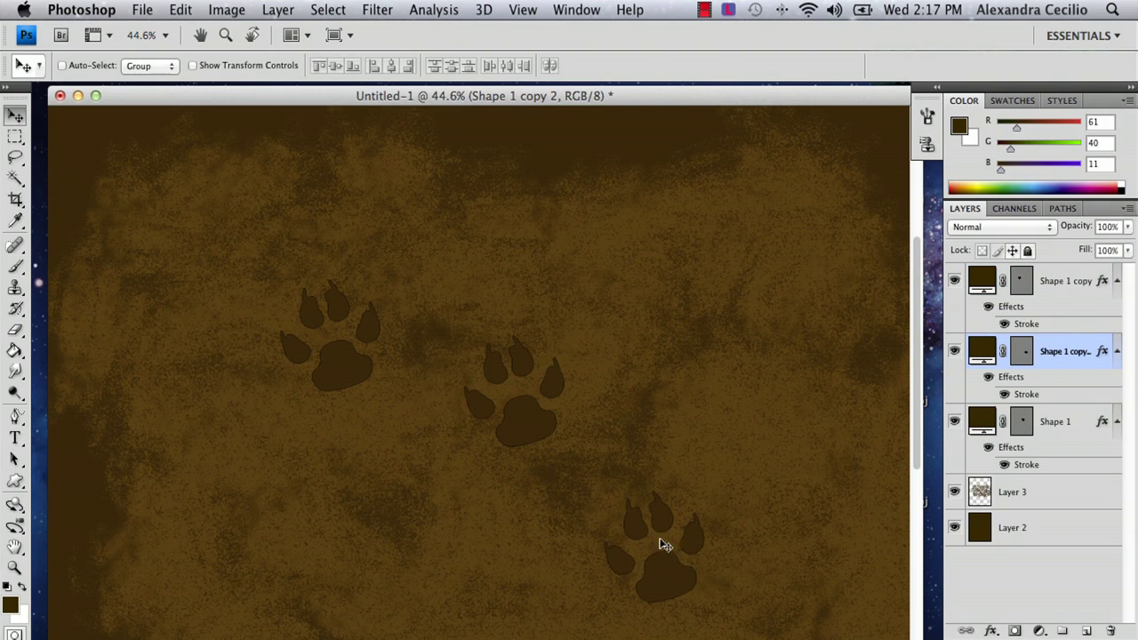